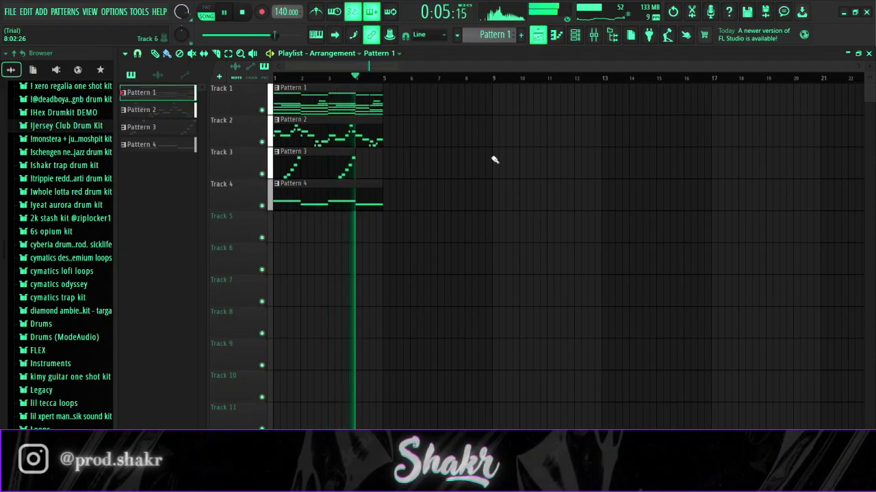
Stop playback and duplicate all four pattern clips in the Playlist so the copies start at bar 5.
{"action": "key", "text": "space"}
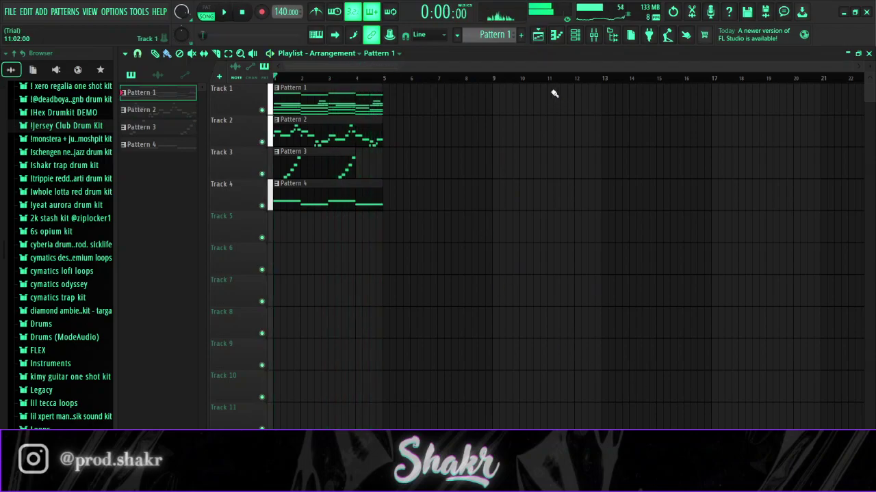
{"action": "left_click_drag", "start_coordinate": [362, 243], "coordinate": [313, 103]}
{"action": "key", "text": "ctrl+b"}
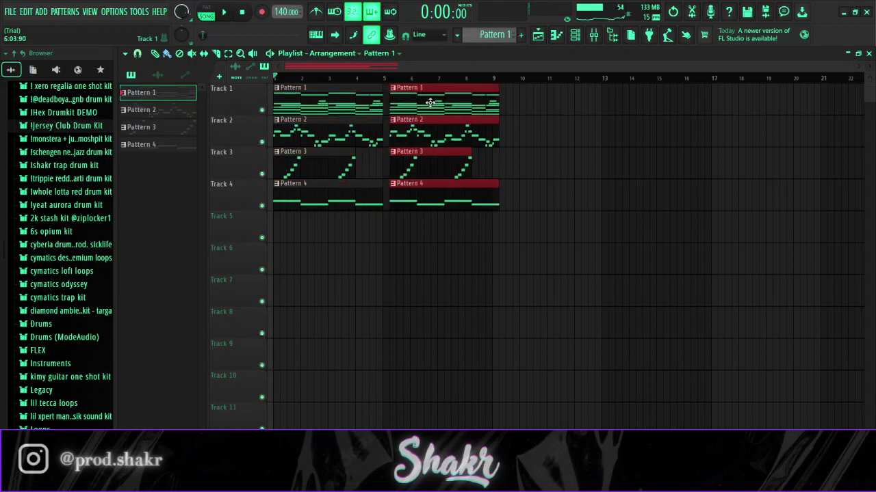
Load the Classic kick from the Jersey Club Drum Kit's Kicks folder as a new channel below Purity #4.
{"action": "left_click", "coordinate": [575, 35]}
{"action": "left_click", "coordinate": [60, 127]}
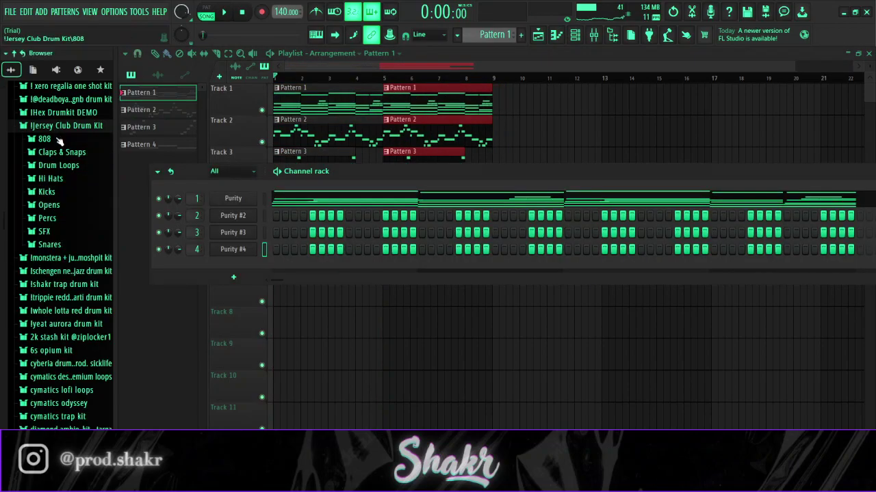
{"action": "left_click", "coordinate": [47, 192]}
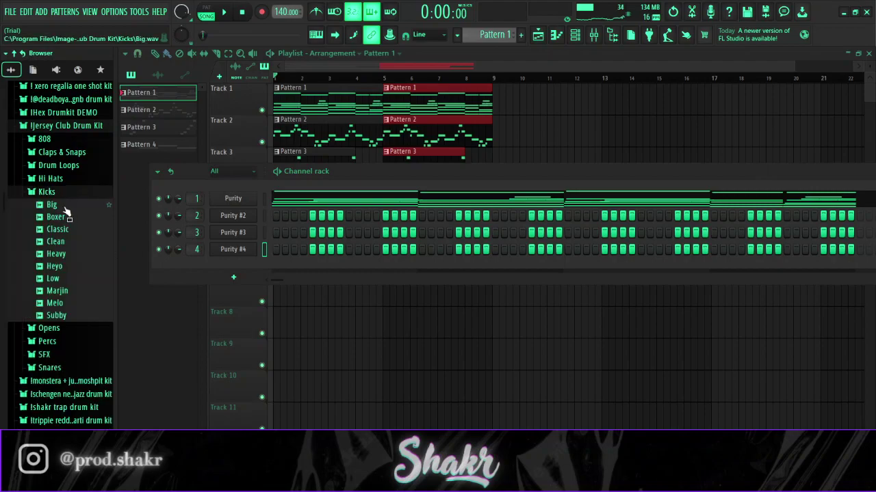
{"action": "left_click_drag", "start_coordinate": [69, 233], "coordinate": [281, 271]}
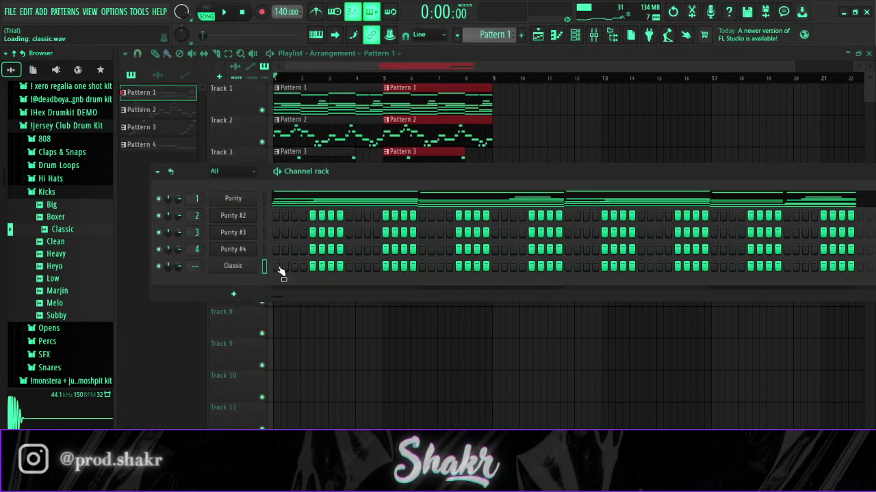
Program the Classic kick on steps 1, 4, 7, 9, 12, 15 and 17 of Pattern 1, checking it with playback.
{"action": "left_click", "coordinate": [350, 267]}
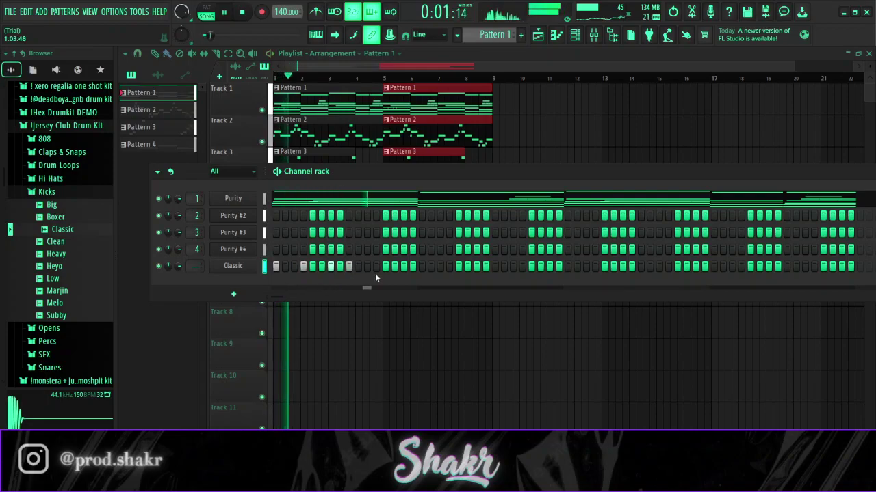
{"action": "left_click", "coordinate": [367, 266]}
{"action": "right_click", "coordinate": [369, 267]}
{"action": "left_click", "coordinate": [384, 268]}
{"action": "key", "text": "space"}
{"action": "key", "text": "space"}
{"action": "left_click", "coordinate": [377, 268]}
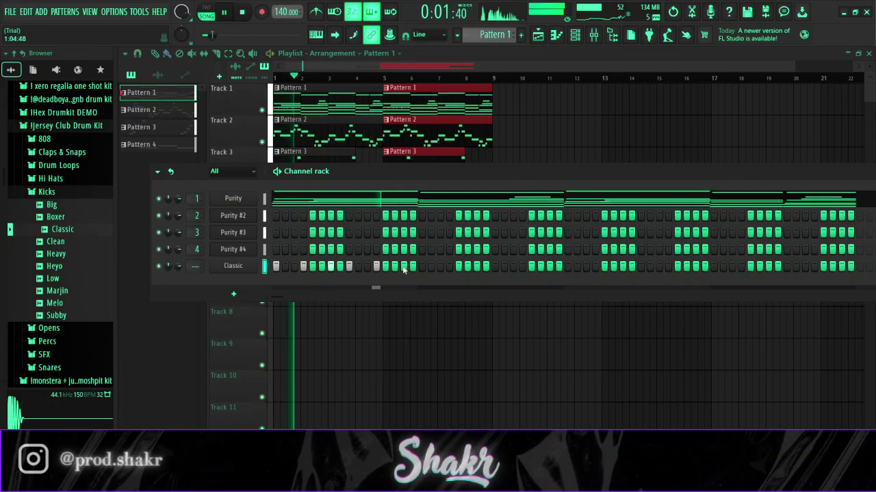
{"action": "key", "text": "space"}
{"action": "left_click", "coordinate": [422, 266]}
{"action": "key", "text": "space"}
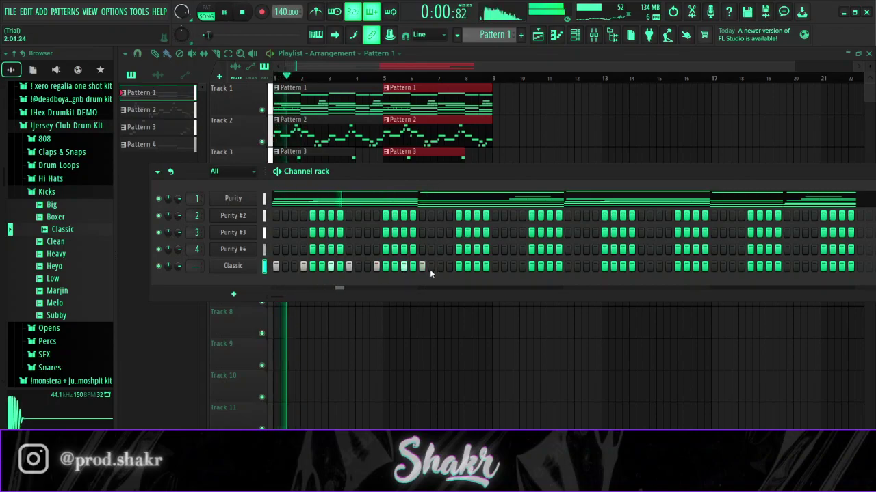
Continue the Classic kick rhythm with hits on steps 21, 24, 27 and 29, and play it back.
{"action": "key", "text": "space"}
{"action": "key", "text": "space"}
{"action": "left_click", "coordinate": [456, 268]}
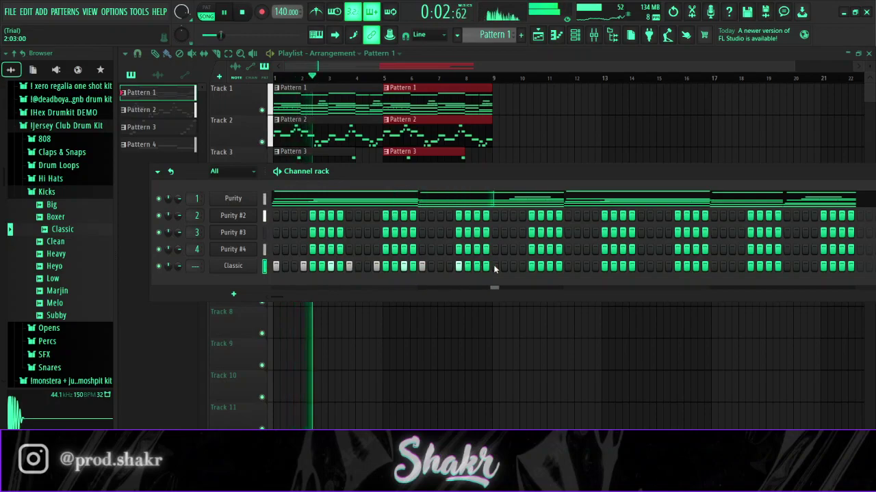
{"action": "key", "text": "space"}
{"action": "key", "text": "space"}
{"action": "left_click", "coordinate": [495, 267]}
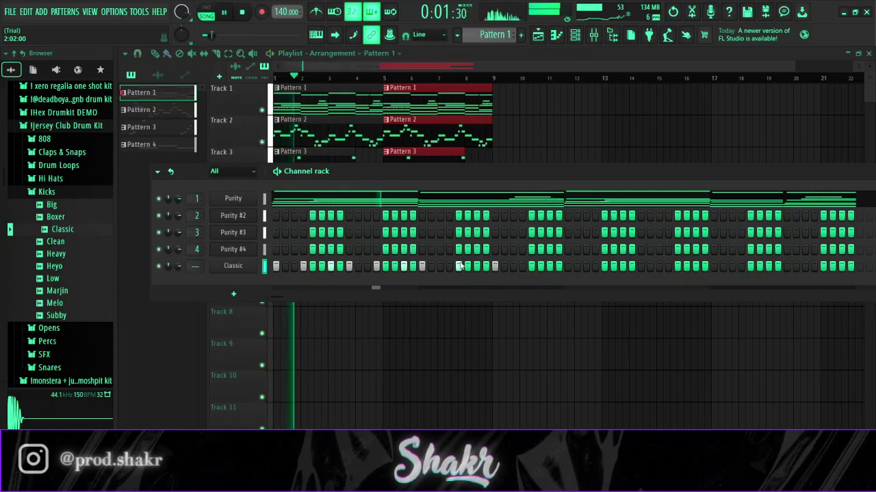
{"action": "left_click", "coordinate": [494, 267]}
{"action": "left_click", "coordinate": [513, 267]}
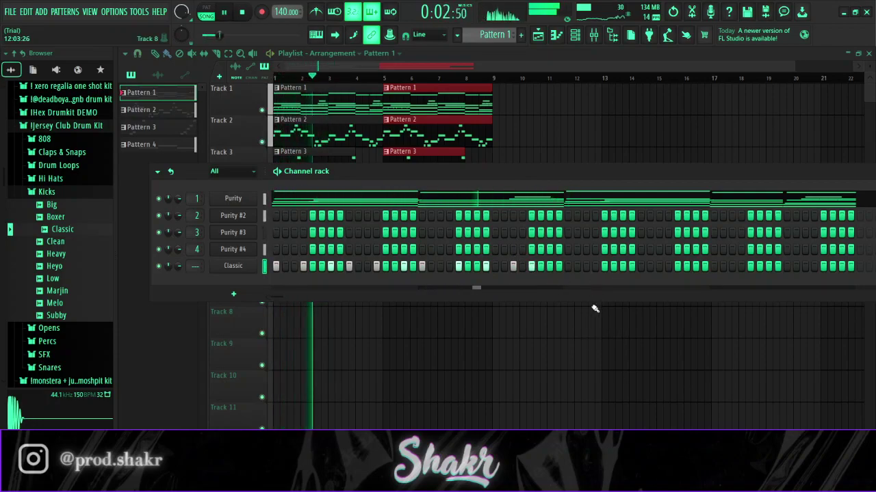
{"action": "key", "text": "space"}
{"action": "key", "text": "space"}
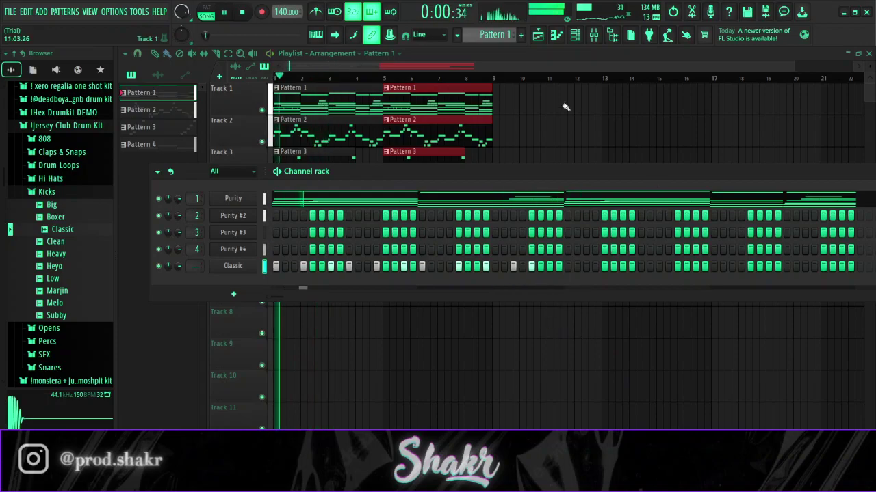
Duplicate the Classic kick's two-bar note sequence in the piano roll so the copy starts at bar 3, and play it.
{"action": "left_click", "coordinate": [562, 35]}
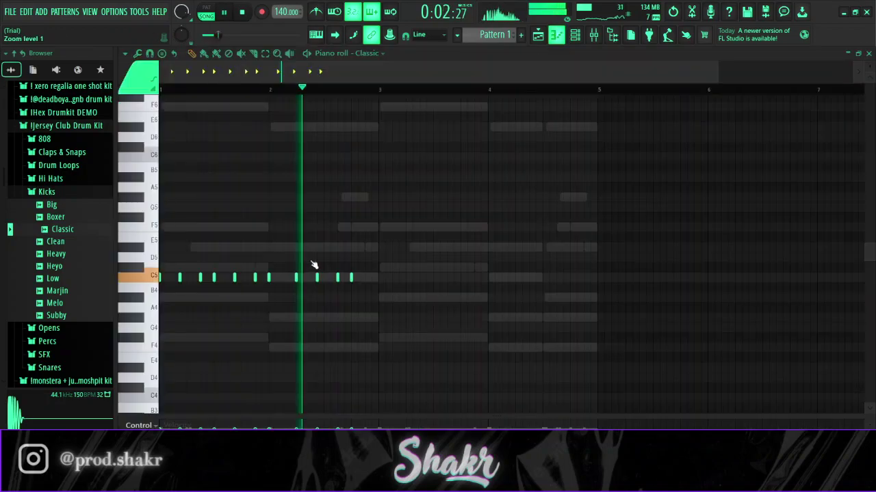
{"action": "key", "text": "space"}
{"action": "left_click_drag", "start_coordinate": [395, 316], "coordinate": [160, 244]}
{"action": "key", "text": "ctrl+b"}
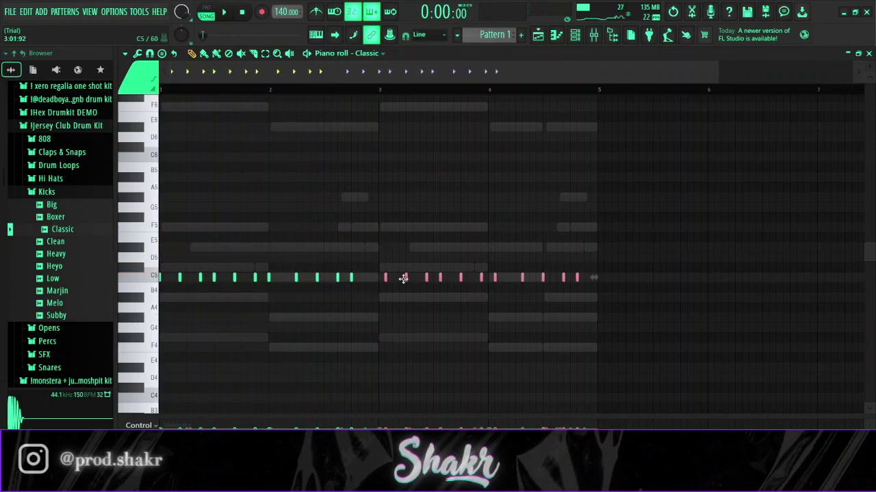
{"action": "key", "text": "space"}
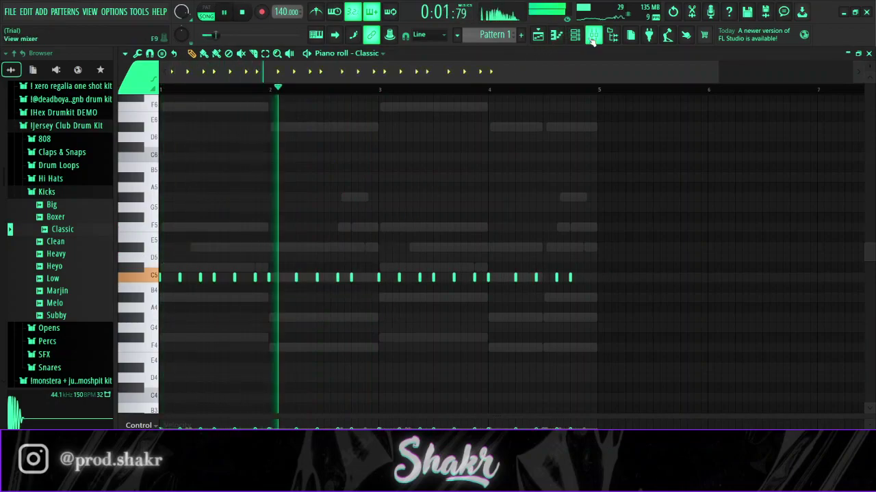
Lower the volume of the selected Purity tracks in the mixer.
{"action": "key", "text": "F9"}
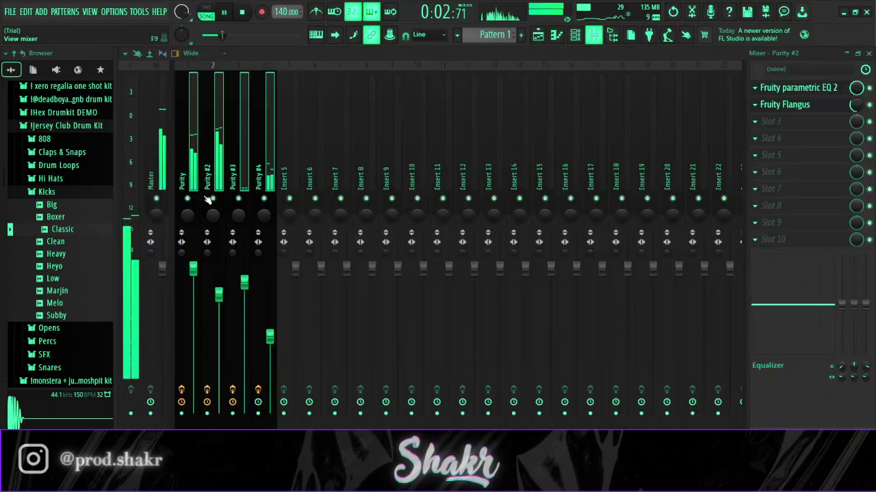
{"action": "left_click", "coordinate": [245, 282]}
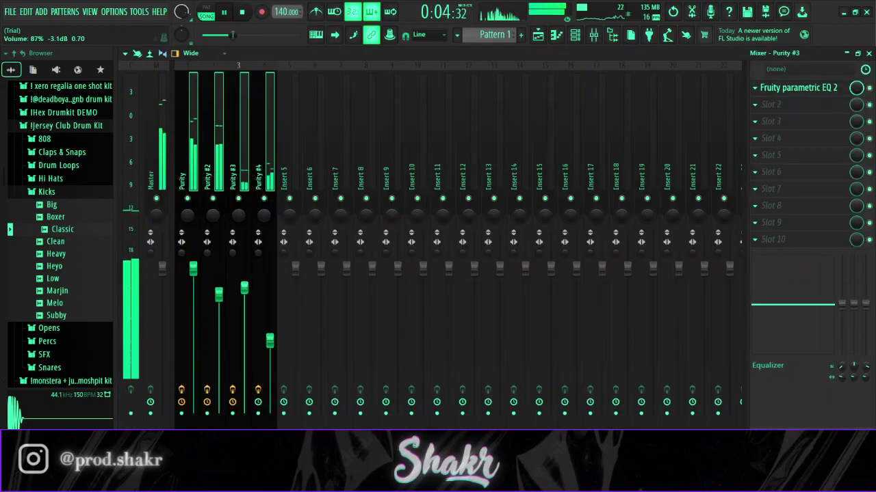
Bring up the channel rack and audition the percussion samples in the Jersey Club Drum Kit's Percs folder.
{"action": "left_click", "coordinate": [574, 34]}
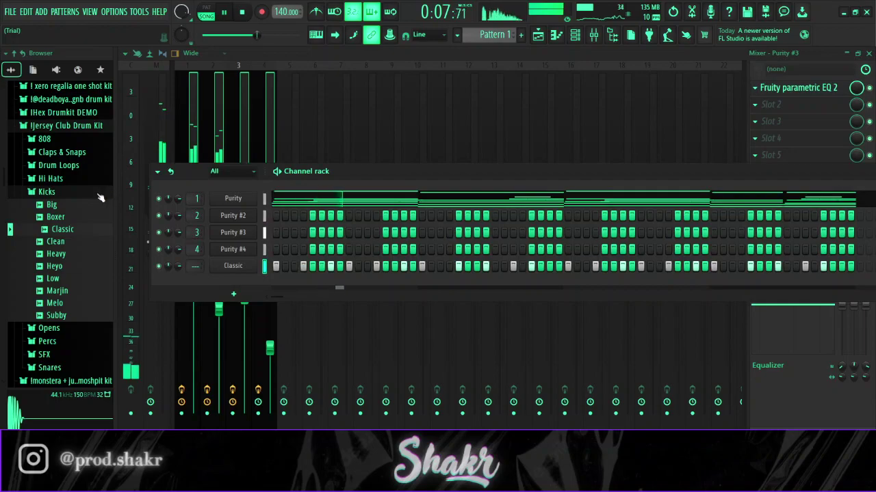
{"action": "left_click", "coordinate": [47, 192]}
{"action": "key", "text": "space"}
{"action": "left_click", "coordinate": [47, 218]}
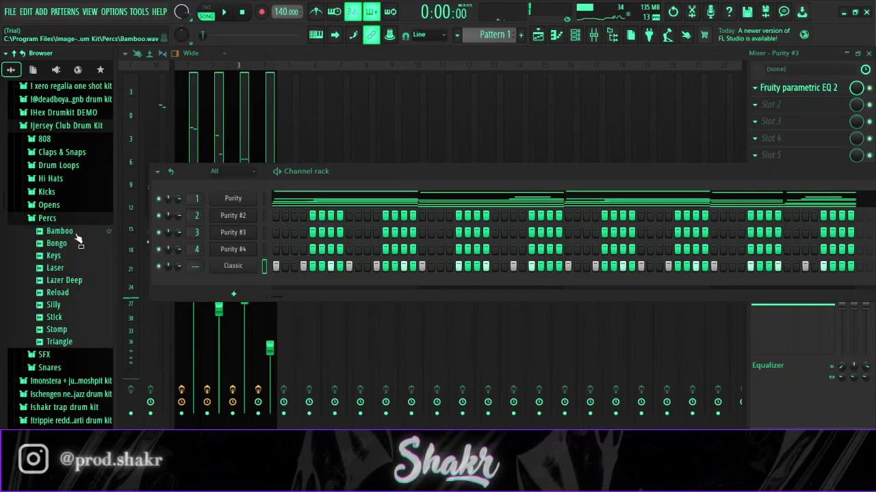
{"action": "left_click", "coordinate": [65, 243]}
{"action": "left_click", "coordinate": [79, 257]}
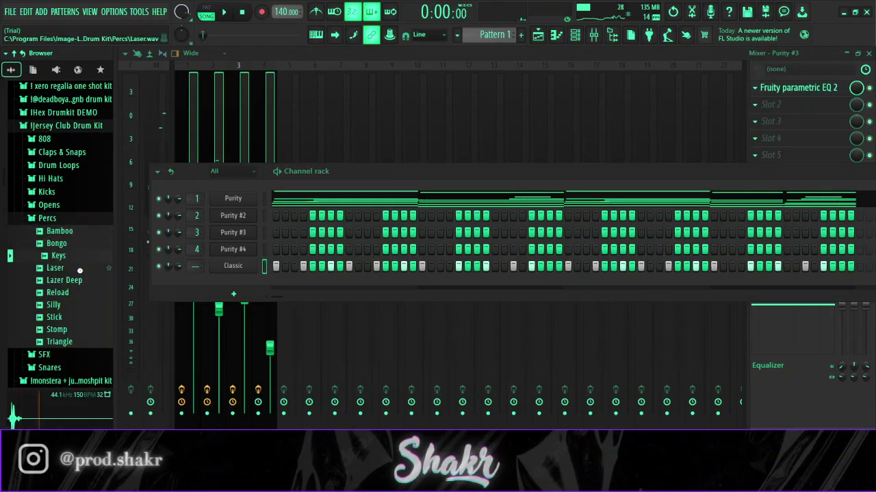
{"action": "left_click", "coordinate": [77, 280]}
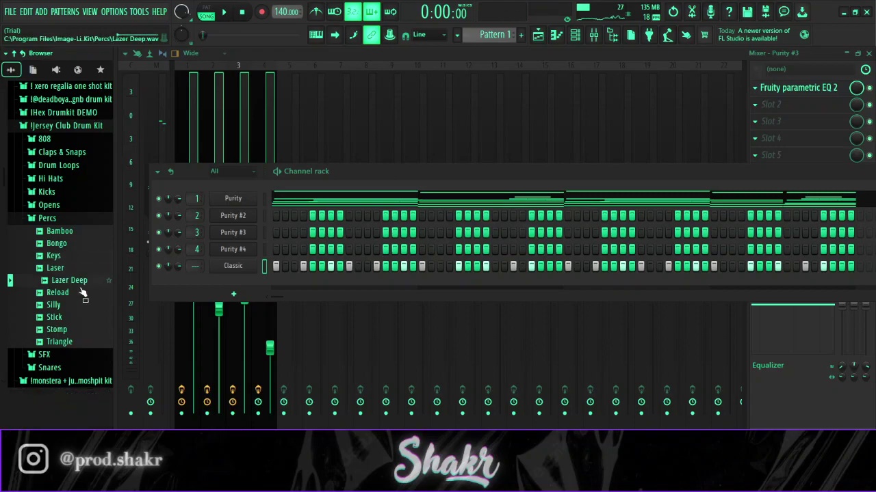
{"action": "left_click", "coordinate": [77, 293]}
{"action": "left_click", "coordinate": [78, 305]}
{"action": "left_click", "coordinate": [81, 318]}
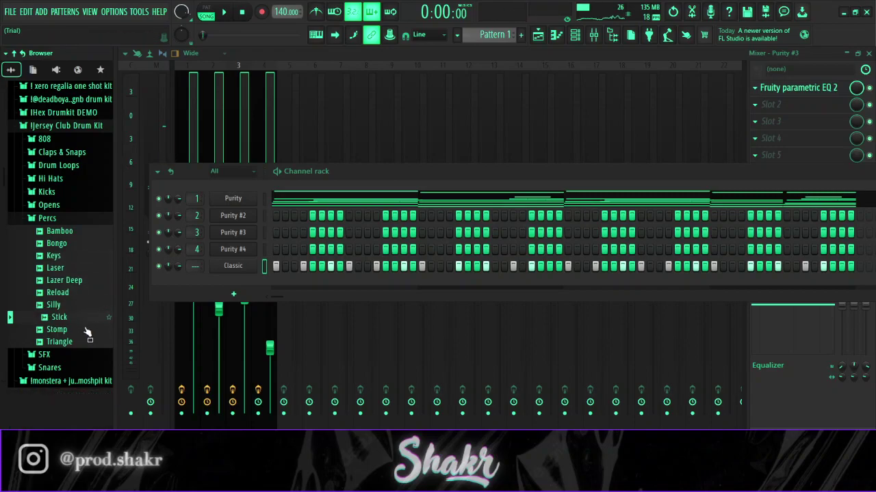
{"action": "left_click", "coordinate": [82, 330]}
{"action": "left_click", "coordinate": [80, 337]}
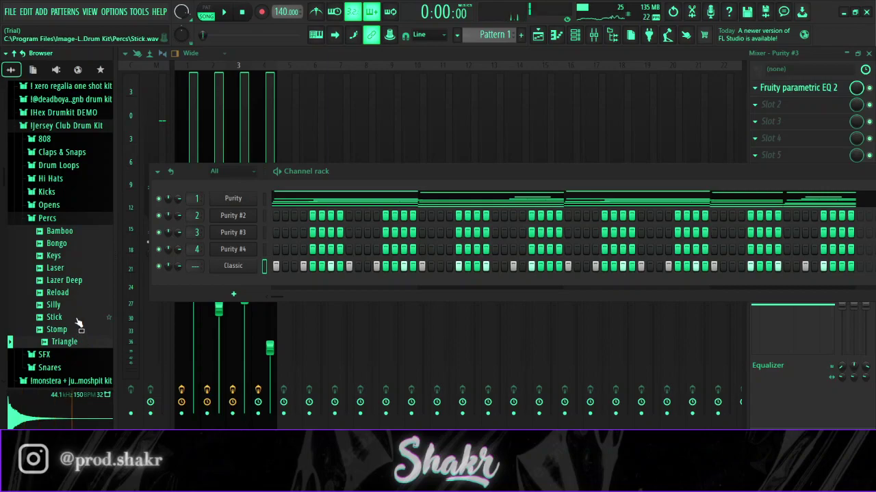
{"action": "left_click", "coordinate": [79, 320]}
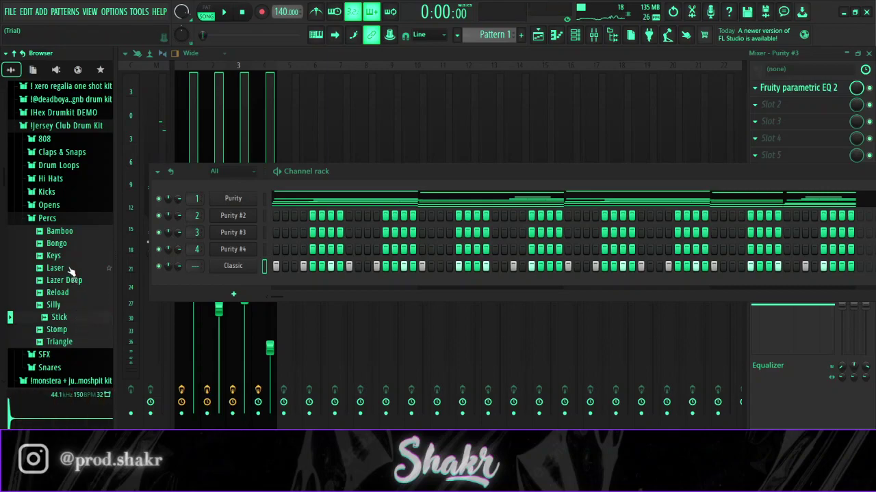
Load the Keys percussion as a new channel and program its hits across the four bars, starting on steps 11 and 13.
{"action": "left_click_drag", "start_coordinate": [59, 256], "coordinate": [239, 281]}
{"action": "key", "text": "space"}
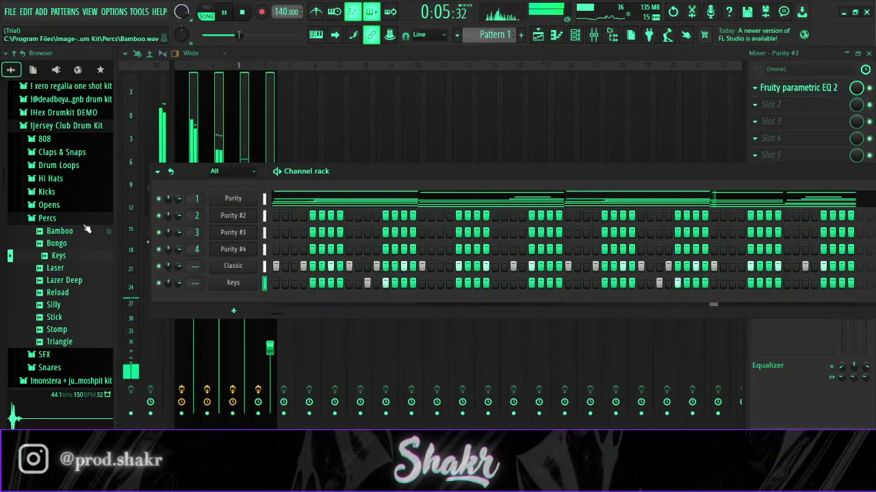
{"action": "key", "text": "space"}
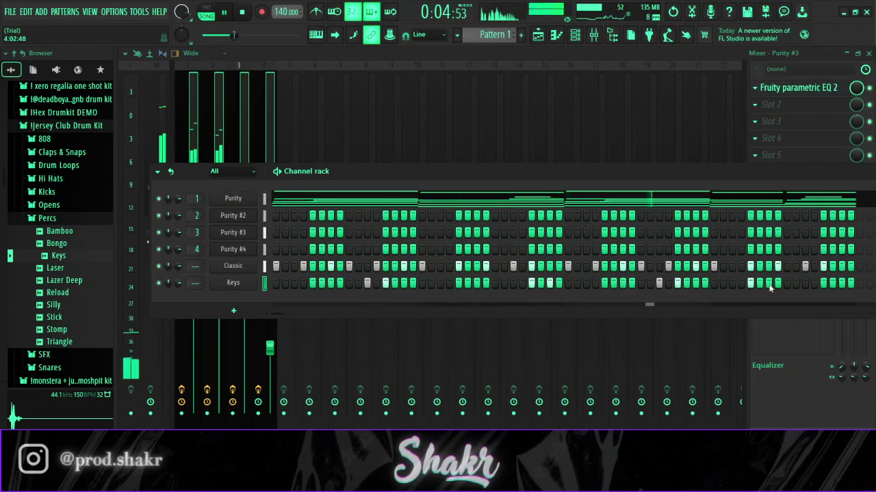
{"action": "key", "text": "space"}
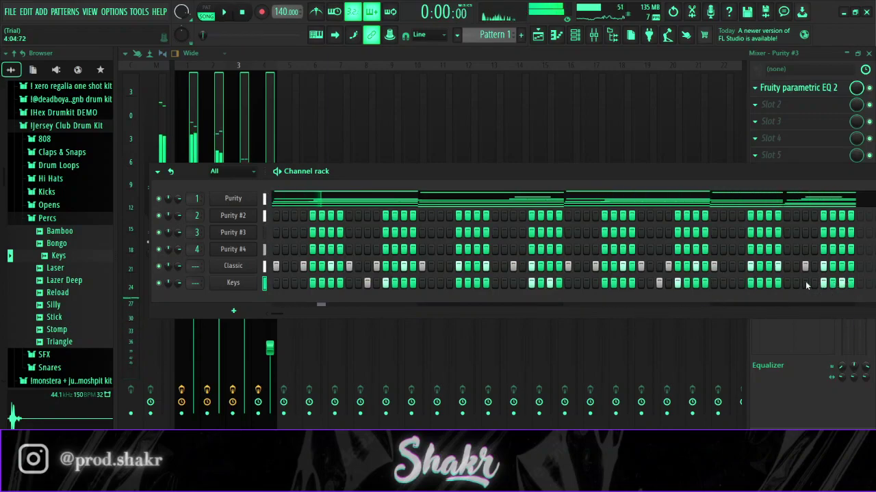
Audition the snare samples in the Jersey Club Drum Kit's Snares folder, through to Sticky.
{"action": "left_click", "coordinate": [63, 217]}
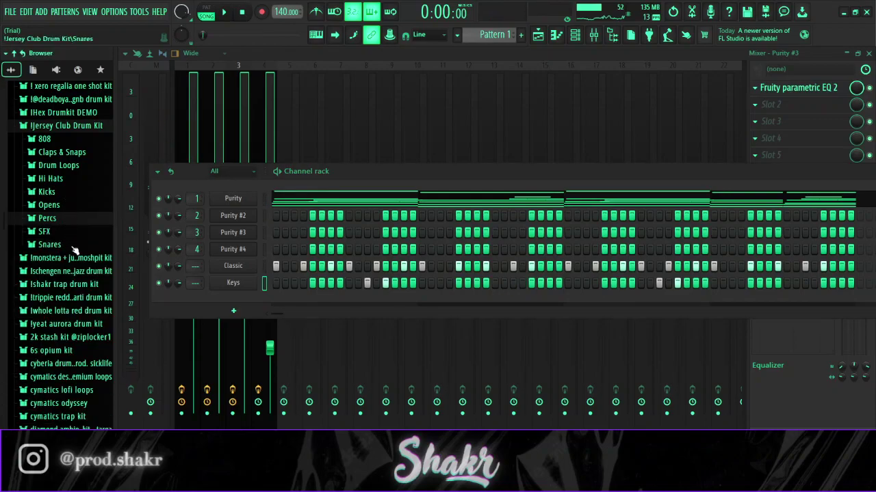
{"action": "left_click", "coordinate": [73, 247]}
{"action": "left_click", "coordinate": [67, 259]}
{"action": "left_click", "coordinate": [67, 270]}
{"action": "left_click", "coordinate": [71, 283]}
{"action": "left_click", "coordinate": [74, 296]}
{"action": "left_click", "coordinate": [74, 308]}
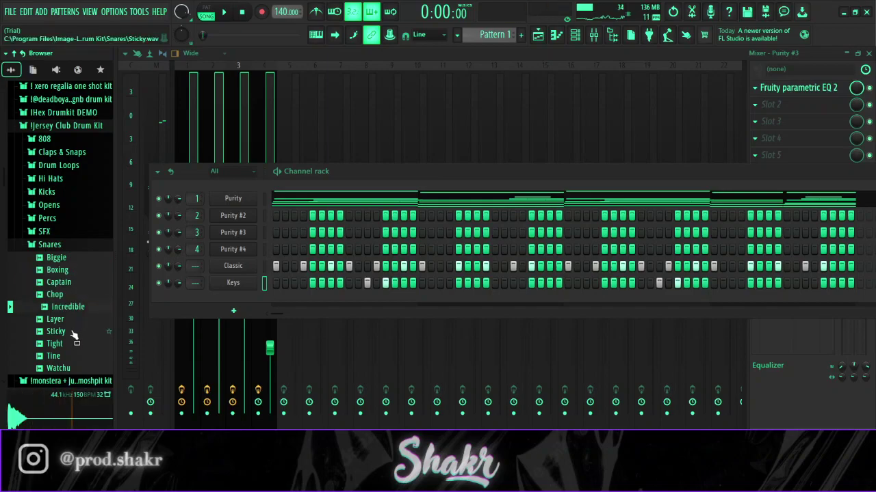
{"action": "left_click", "coordinate": [64, 332]}
Load the Sticky snare as a new channel and program it on steps 3, 6, 35 and 38.
{"action": "left_click_drag", "start_coordinate": [64, 331], "coordinate": [209, 303]}
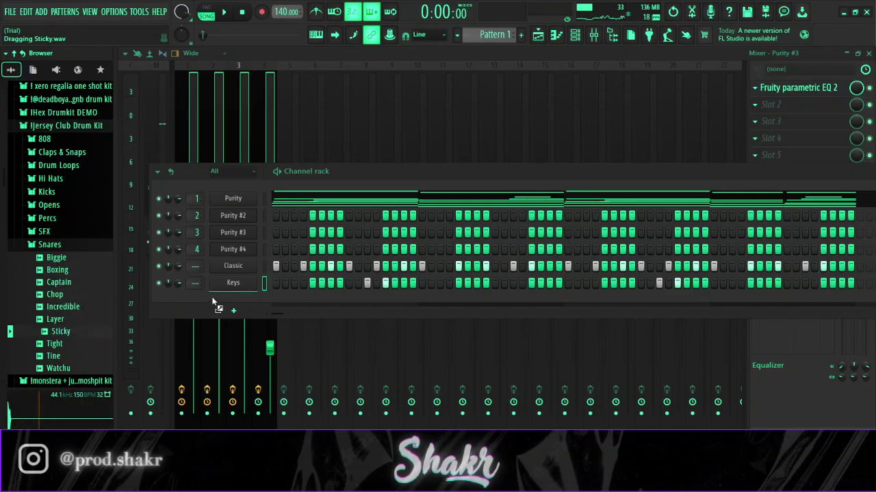
{"action": "left_click_drag", "start_coordinate": [307, 308], "coordinate": [305, 306]}
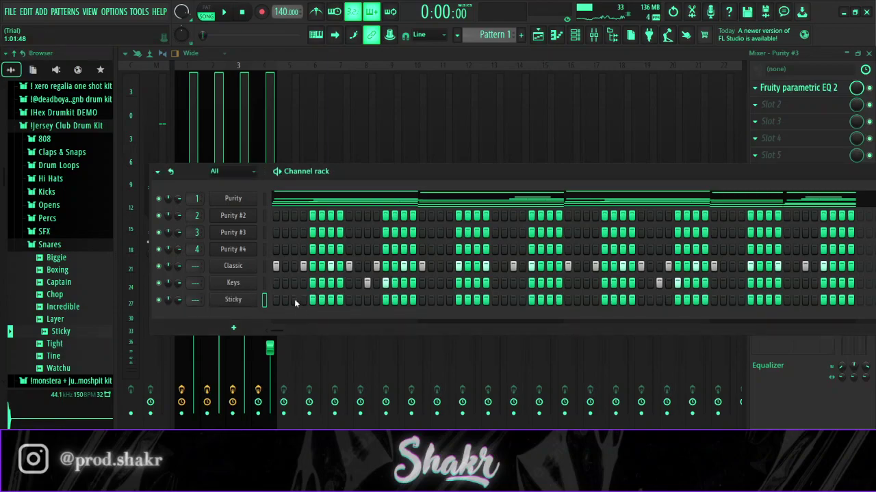
{"action": "left_click", "coordinate": [332, 301]}
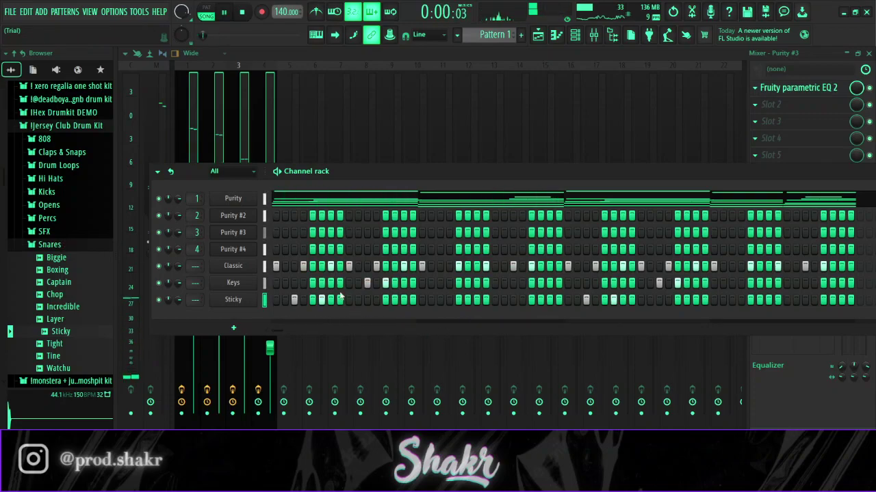
Audition the open-hat samples Ride, Small and Classic in the Jersey Club Drum Kit's Opens folder.
{"action": "left_click", "coordinate": [49, 244]}
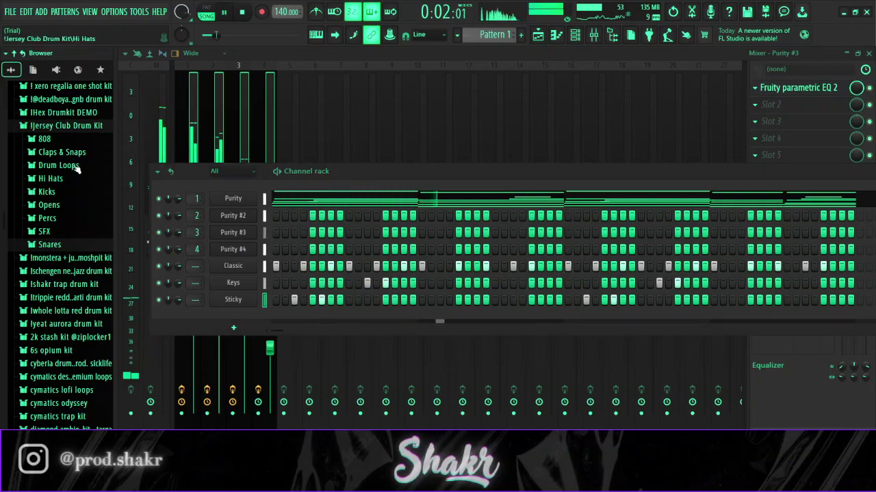
{"action": "key", "text": "space"}
{"action": "key", "text": "space"}
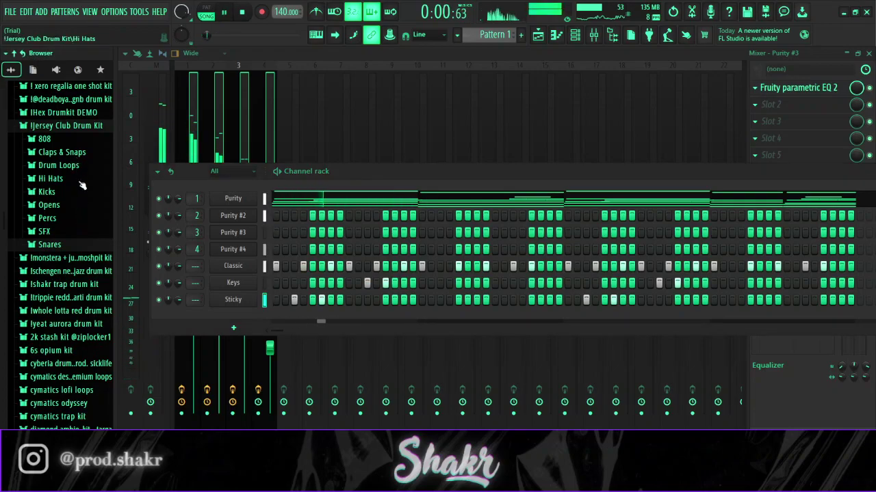
{"action": "left_click", "coordinate": [81, 207]}
{"action": "key", "text": "space"}
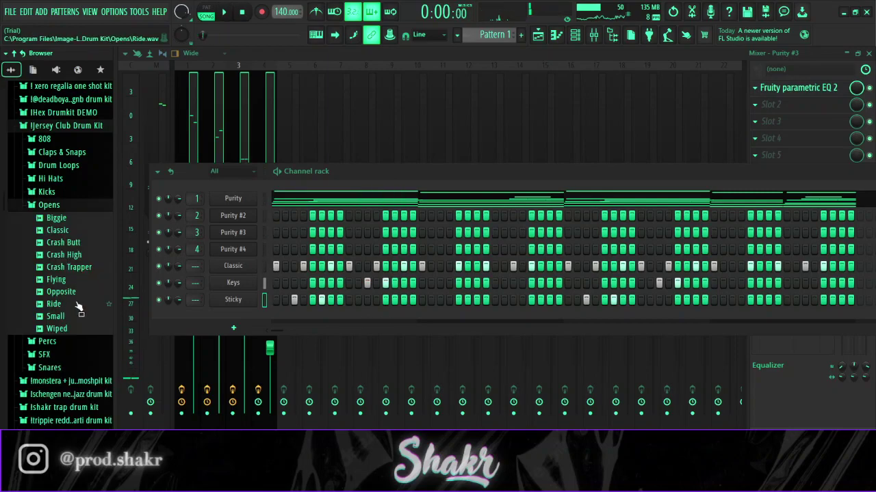
{"action": "left_click", "coordinate": [77, 304]}
{"action": "left_click", "coordinate": [81, 317]}
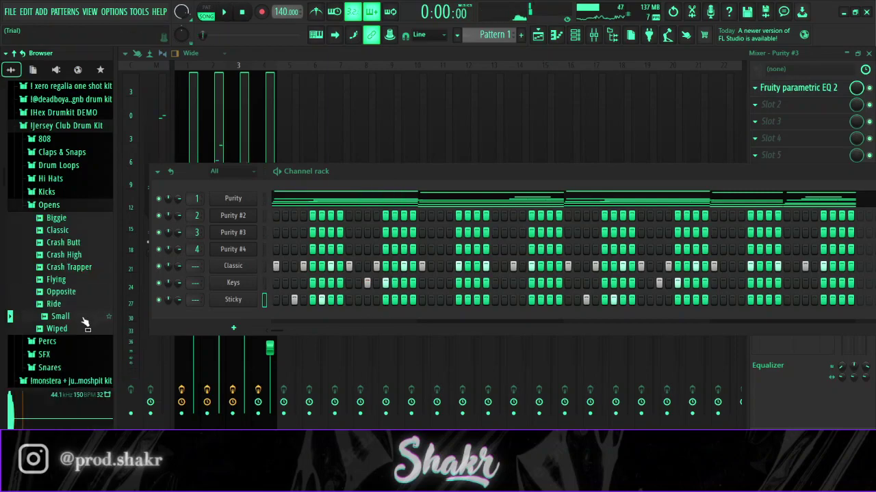
{"action": "left_click", "coordinate": [75, 230]}
Load the Classic open hat as a new channel and program it on steps 1 and 21, checking against playback.
{"action": "left_click_drag", "start_coordinate": [72, 232], "coordinate": [277, 319]}
{"action": "left_click", "coordinate": [275, 316]}
{"action": "key", "text": "space"}
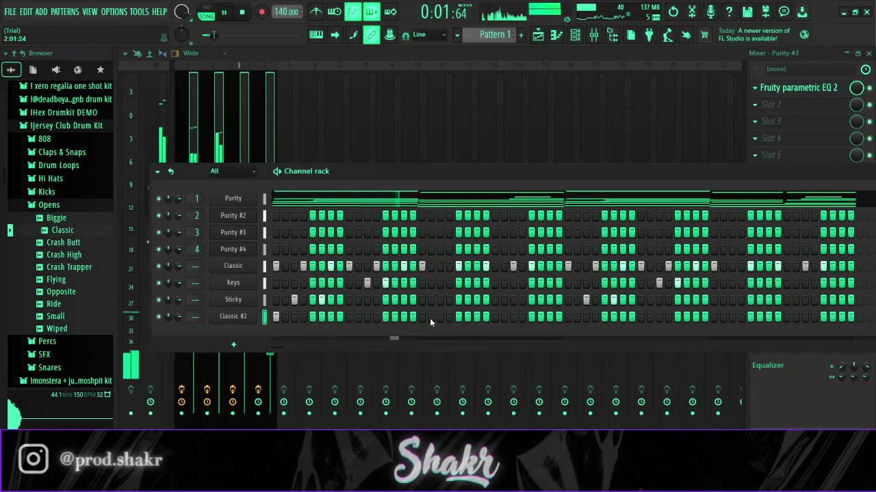
{"action": "key", "text": "space"}
{"action": "left_click", "coordinate": [440, 316]}
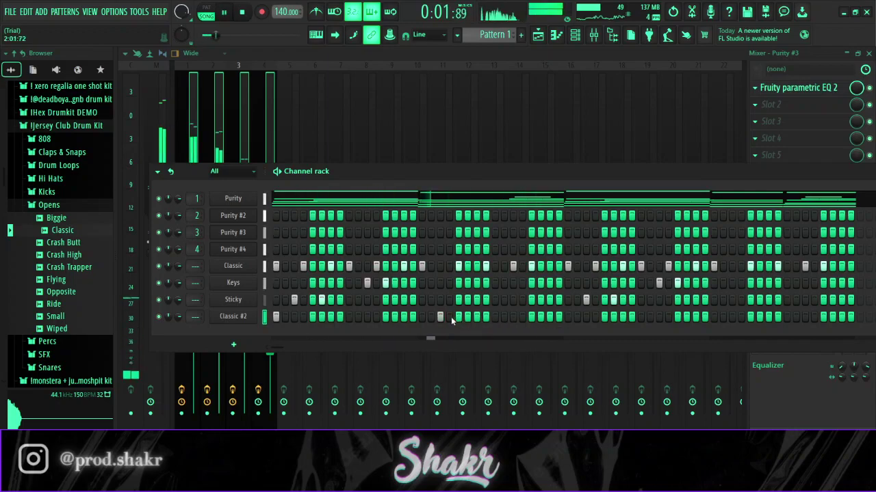
{"action": "key", "text": "space"}
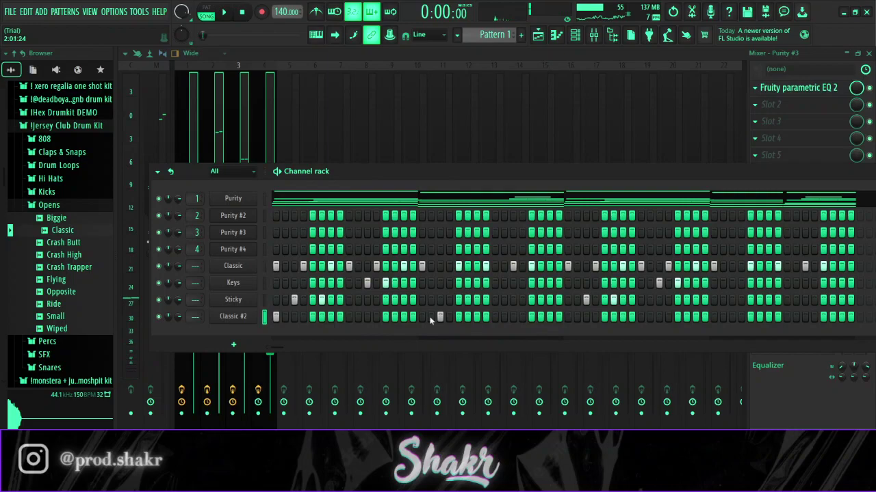
{"action": "key", "text": "space"}
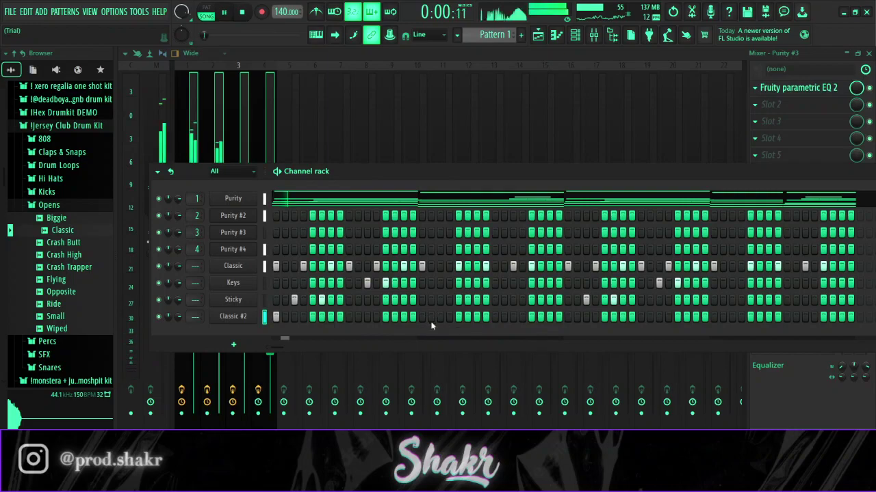
{"action": "left_click", "coordinate": [459, 317]}
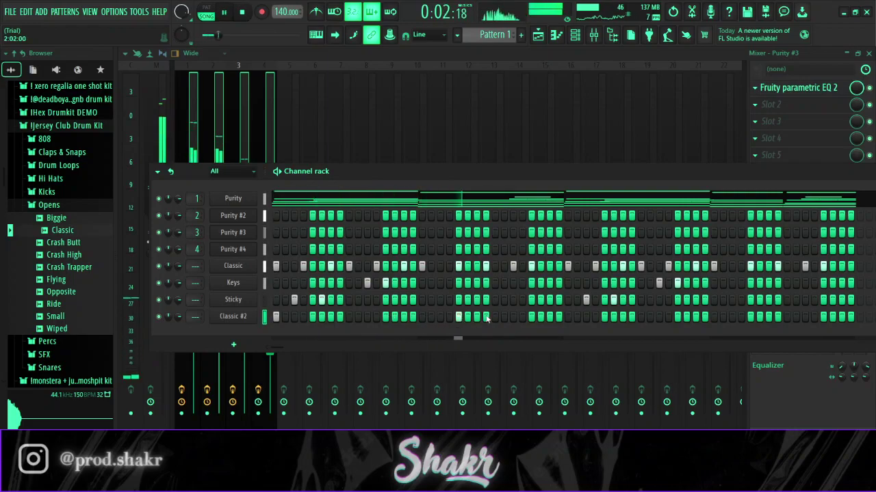
{"action": "key", "text": "space"}
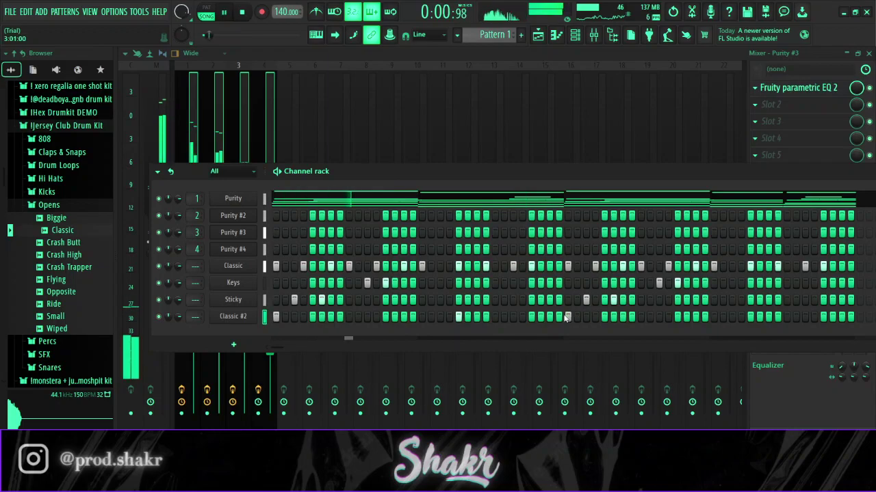
Repeat the open-hat hits on step 33 and, in the channel's piano roll, at the matching spot in bar 4.
{"action": "left_click", "coordinate": [567, 317]}
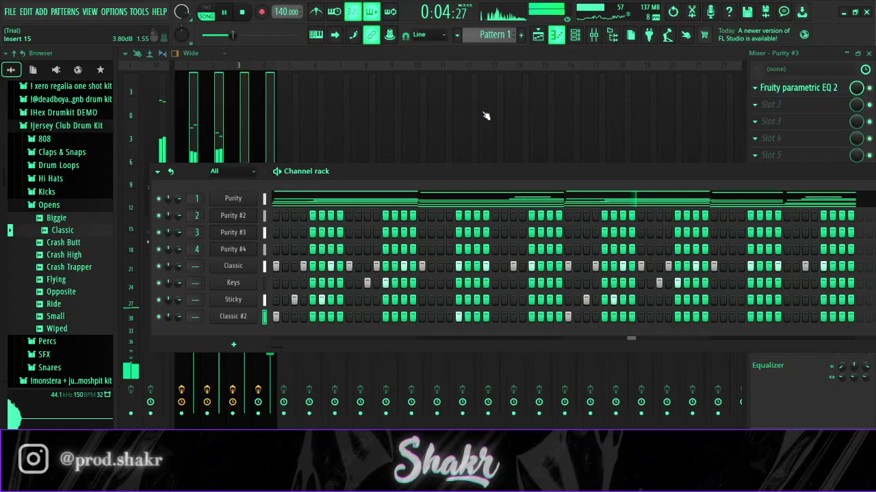
{"action": "key", "text": "F7"}
{"action": "key", "text": "space"}
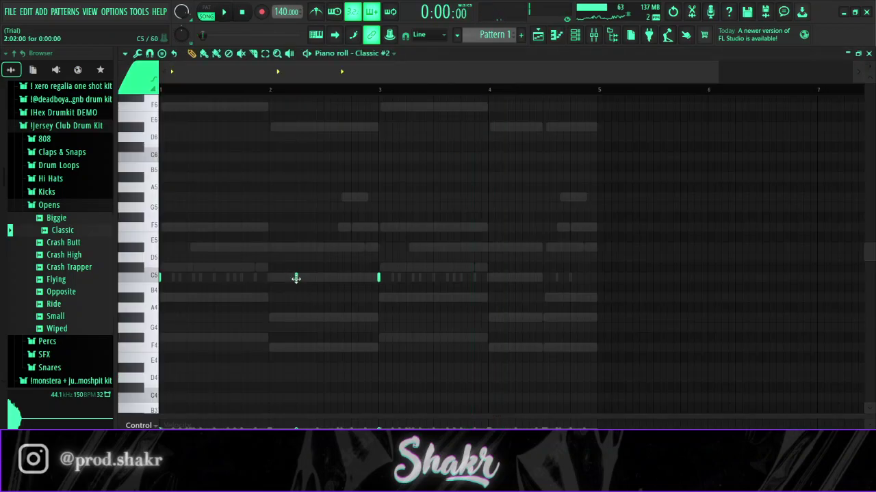
{"action": "scroll", "coordinate": [54, 207], "scroll_direction": "up", "scroll_amount": 2}
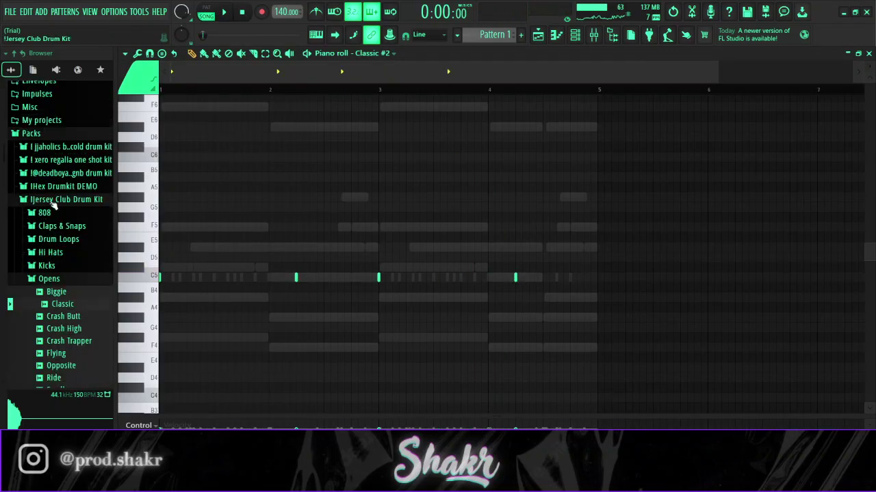
{"action": "left_click", "coordinate": [72, 175]}
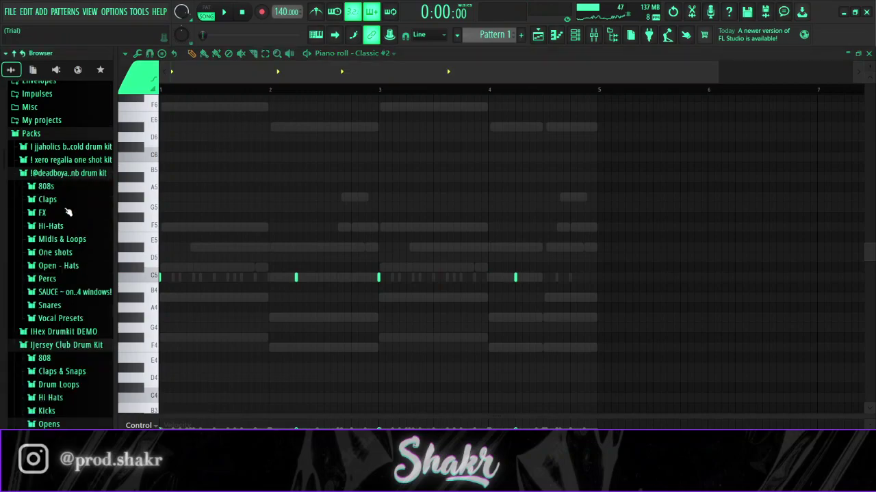
{"action": "left_click", "coordinate": [58, 265]}
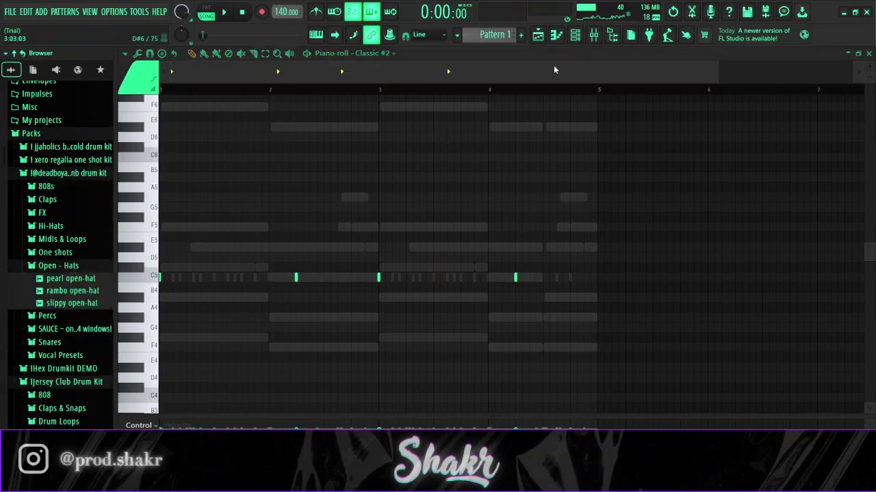
{"action": "left_click", "coordinate": [577, 37]}
{"action": "left_click", "coordinate": [77, 304]}
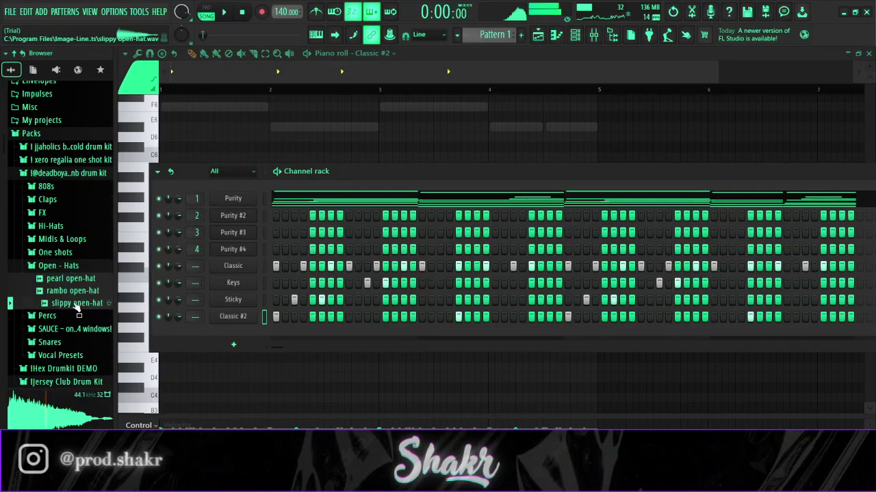
{"action": "left_click_drag", "start_coordinate": [81, 307], "coordinate": [228, 319]}
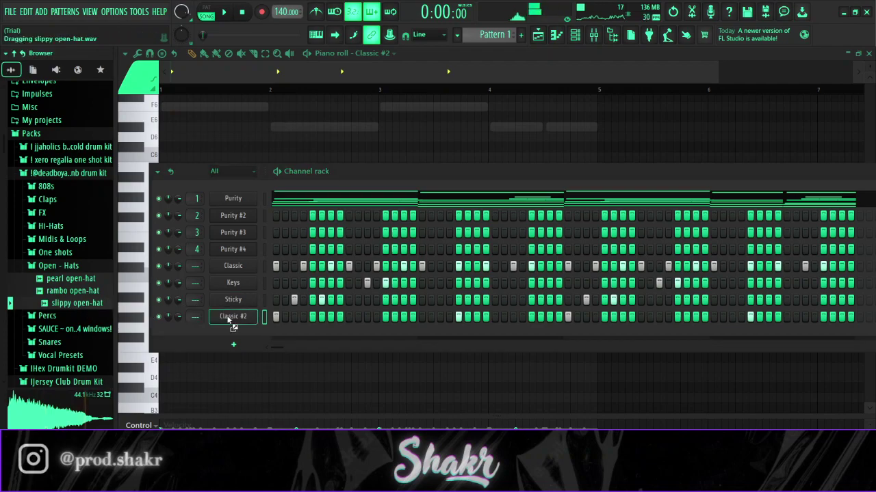
{"action": "key", "text": "space"}
{"action": "left_click", "coordinate": [77, 267]}
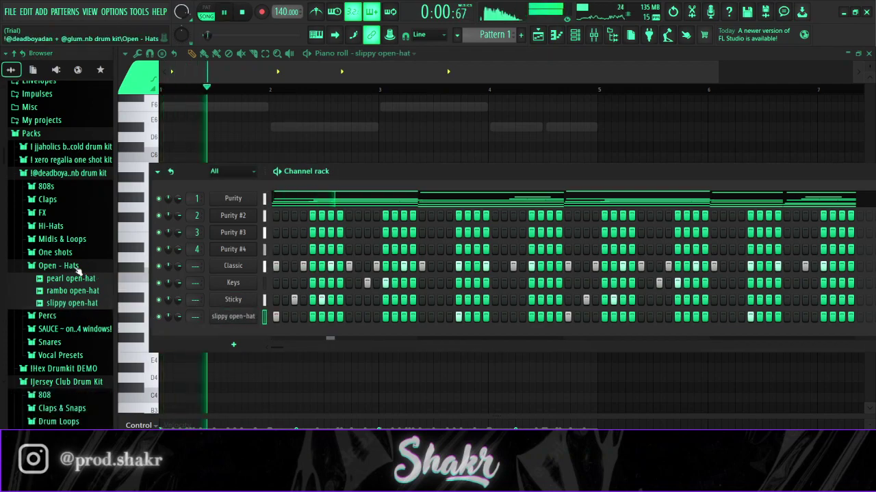
{"action": "left_click", "coordinate": [88, 176]}
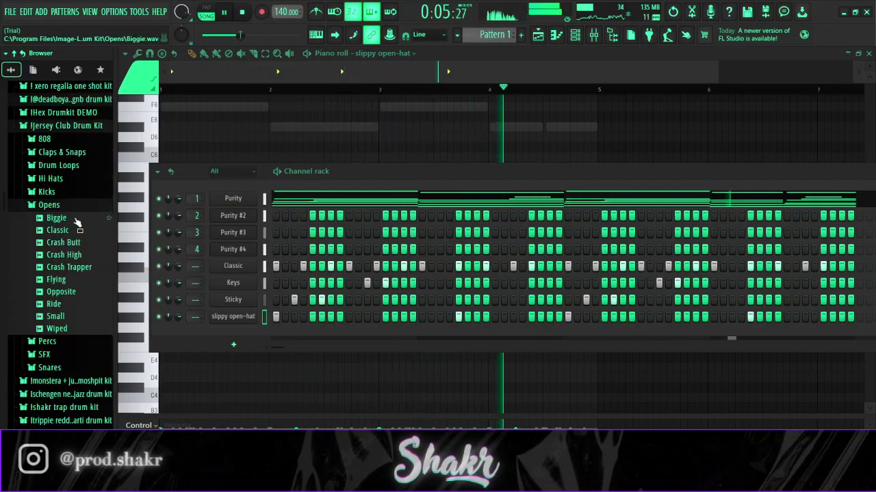
{"action": "left_click", "coordinate": [49, 205]}
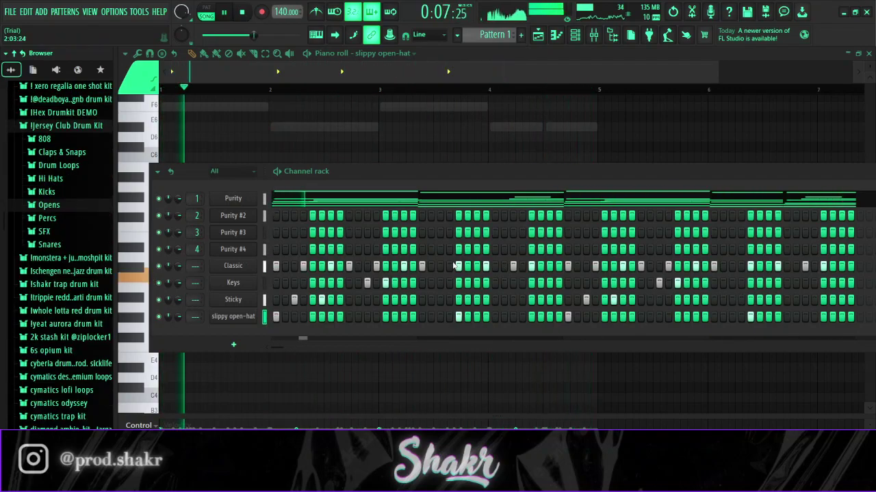
{"action": "right_click", "coordinate": [379, 145]}
{"action": "key", "text": "space"}
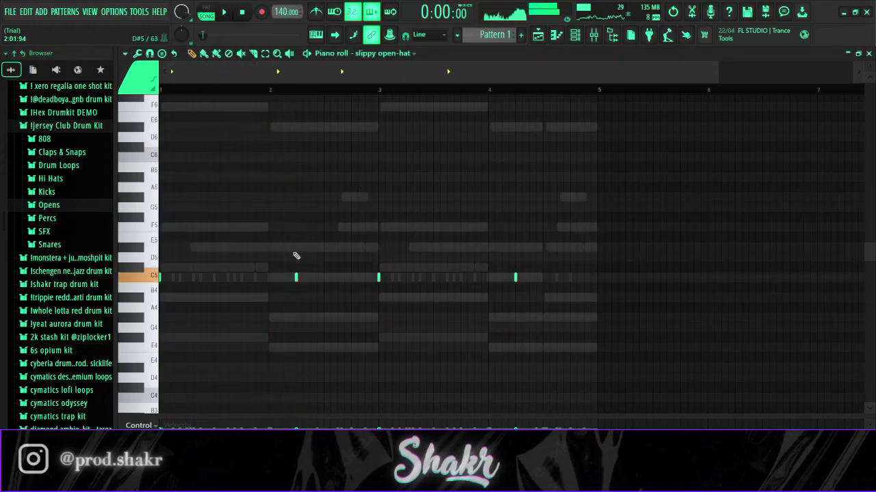
{"action": "left_click_drag", "start_coordinate": [507, 252], "coordinate": [526, 317], "text": "ctrl+shift"}
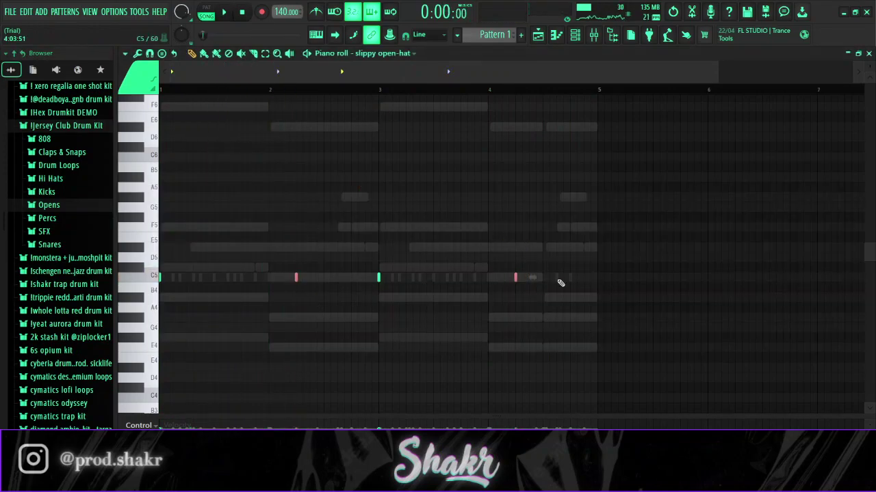
{"action": "left_click", "coordinate": [562, 242], "text": "ctrl"}
{"action": "key", "text": "space"}
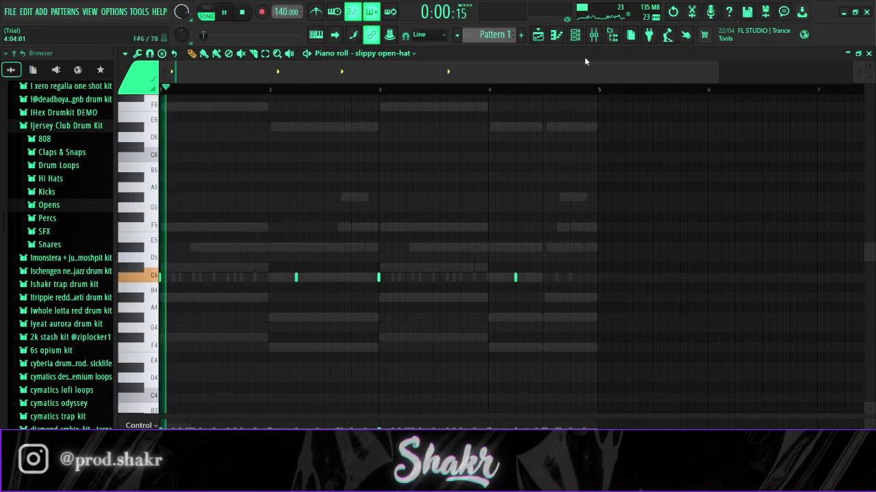
Return to the channel rack and lower the slippy open-hat's channel volume to about 37%, judging it during playback.
{"action": "left_click", "coordinate": [575, 35]}
{"action": "key", "text": "space"}
{"action": "key", "text": "space"}
{"action": "left_click_drag", "start_coordinate": [178, 317], "coordinate": [179, 319]}
{"action": "key", "text": "space"}
{"action": "key", "text": "space"}
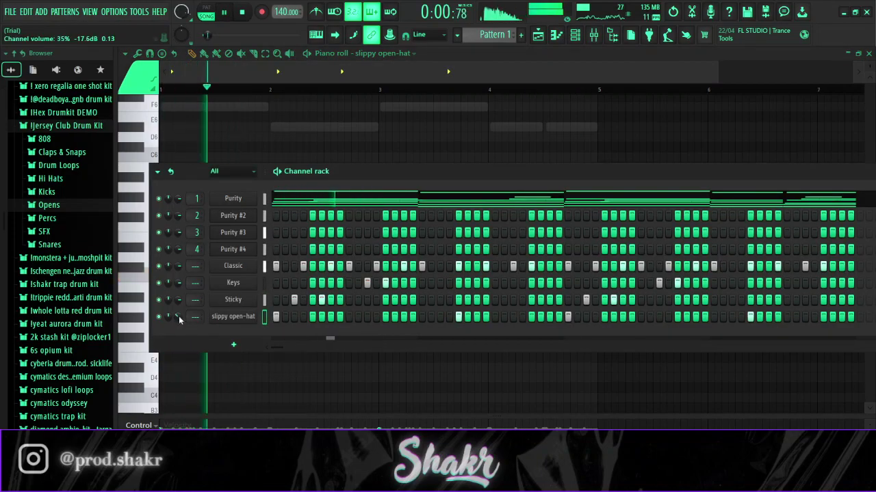
{"action": "left_click_drag", "start_coordinate": [178, 289], "coordinate": [178, 291]}
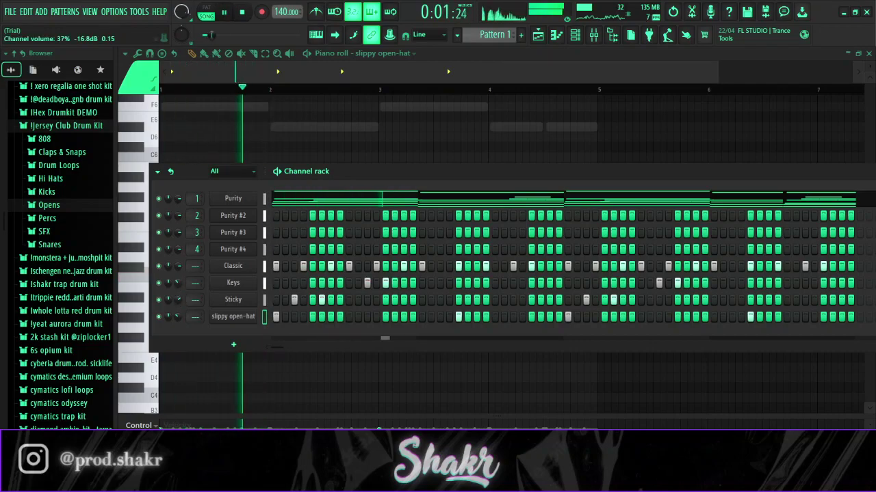
Audition the first samples in the Jersey Club Drum Kit's Hi Hats folder and load Doubled as a new channel with a hit on step 1.
{"action": "left_click", "coordinate": [84, 179]}
{"action": "key", "text": "space"}
{"action": "key", "text": "Down"}
{"action": "key", "text": "Down"}
{"action": "key", "text": "Down"}
{"action": "left_click_drag", "start_coordinate": [78, 216], "coordinate": [278, 335]}
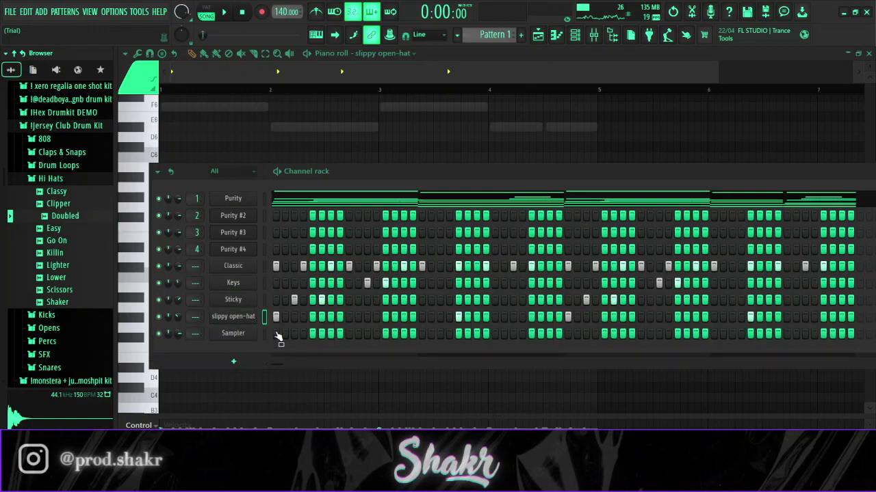
Audition the Easy, Go On, Killin and Lighter hi-hats and replace the Doubled channel's sample with Lighter.
{"action": "left_click", "coordinate": [78, 231]}
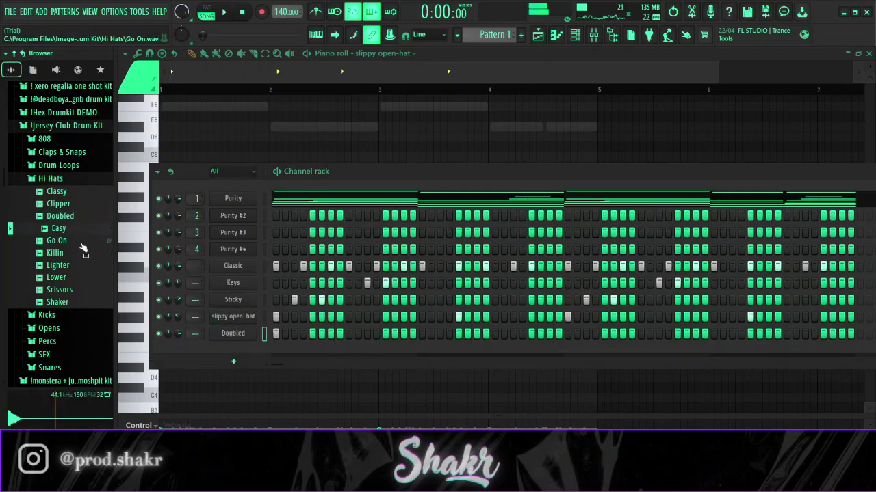
{"action": "left_click", "coordinate": [82, 253]}
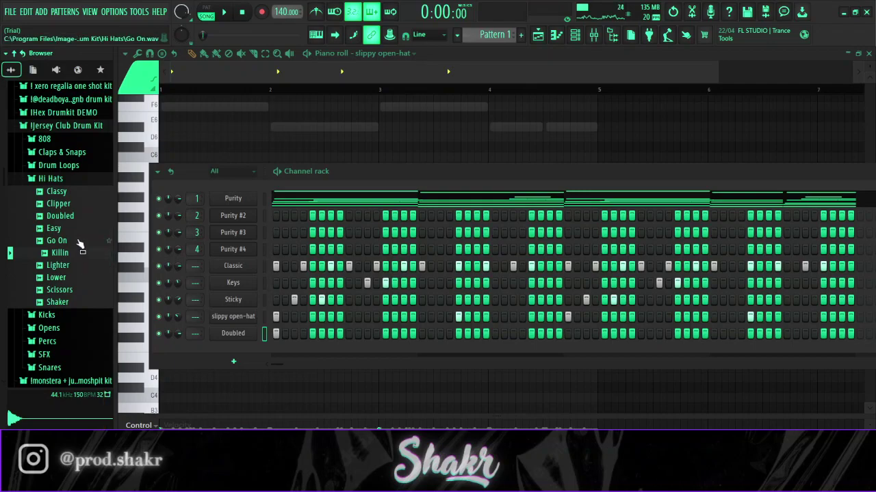
{"action": "left_click", "coordinate": [79, 242]}
{"action": "left_click", "coordinate": [83, 253]}
{"action": "left_click", "coordinate": [80, 269]}
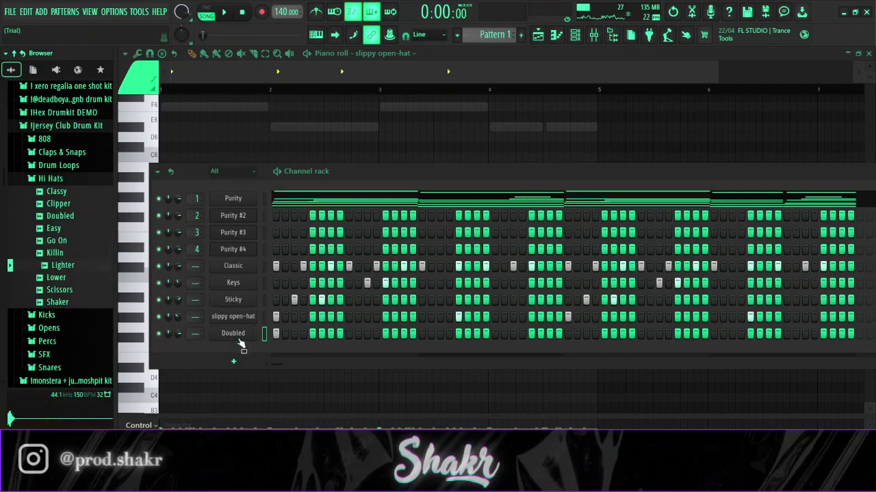
Program the Lighter hi-hat on steps 3, 4 and 5, testing the rhythm against playback.
{"action": "left_click_drag", "start_coordinate": [294, 334], "coordinate": [303, 333]}
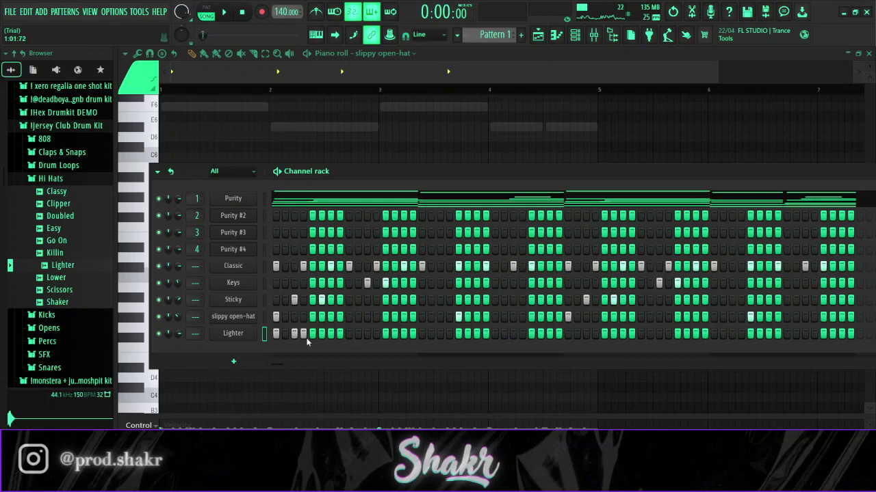
{"action": "left_click", "coordinate": [295, 333]}
{"action": "left_click", "coordinate": [312, 334]}
{"action": "key", "text": "space"}
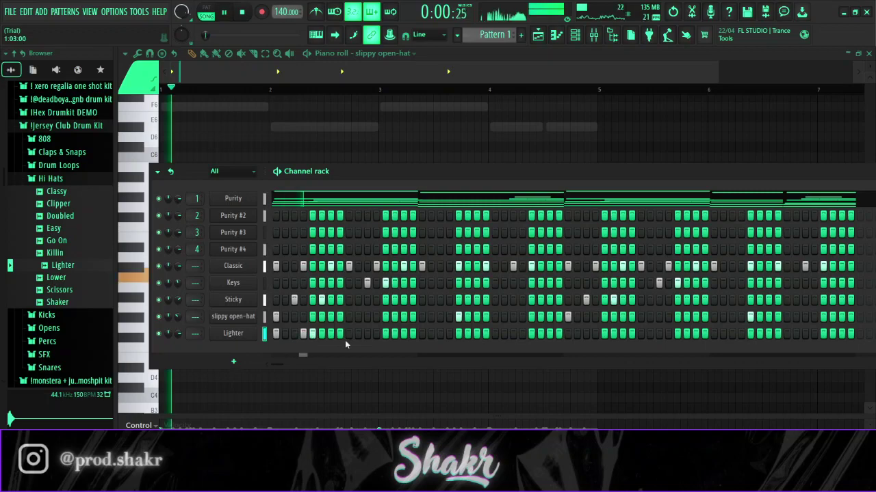
{"action": "key", "text": "space"}
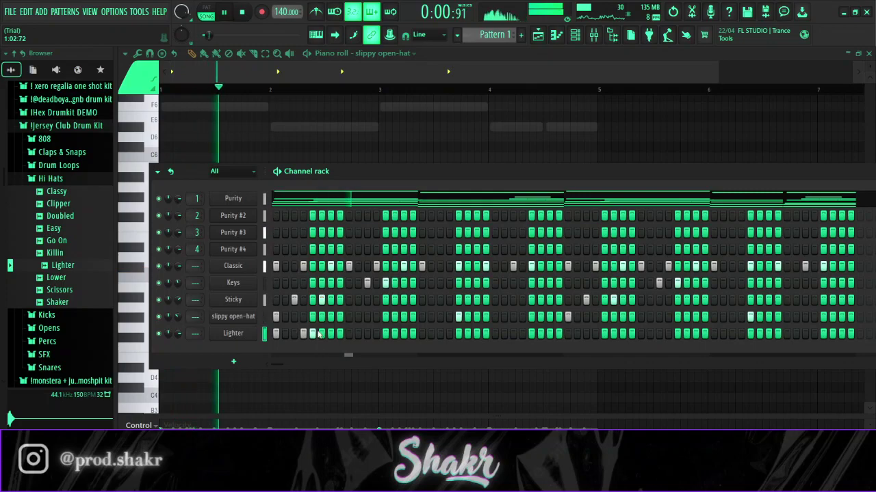
{"action": "key", "text": "space"}
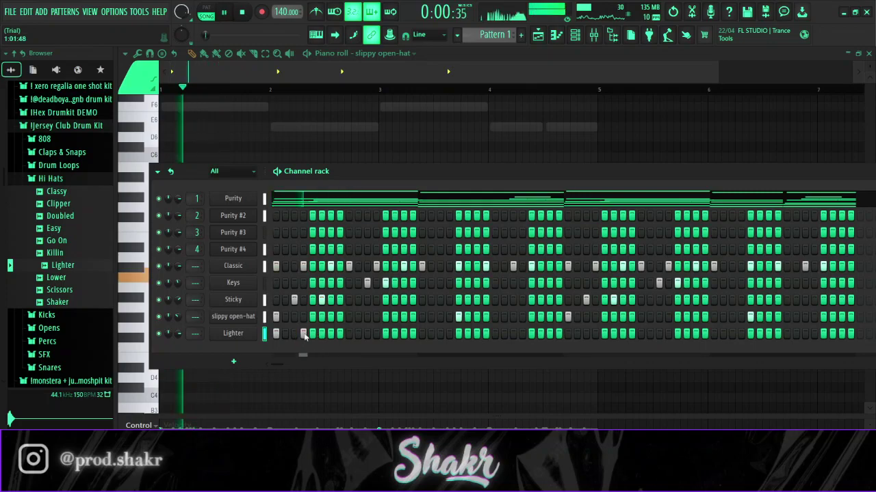
{"action": "key", "text": "space"}
{"action": "key", "text": "space"}
Add Lighter hi-hat hits on steps 8 and 9 and replay the pattern from the start.
{"action": "left_click", "coordinate": [340, 334]}
{"action": "key", "text": "space"}
{"action": "left_click", "coordinate": [348, 333]}
{"action": "key", "text": "space"}
{"action": "key", "text": "space"}
{"action": "left_click", "coordinate": [376, 334]}
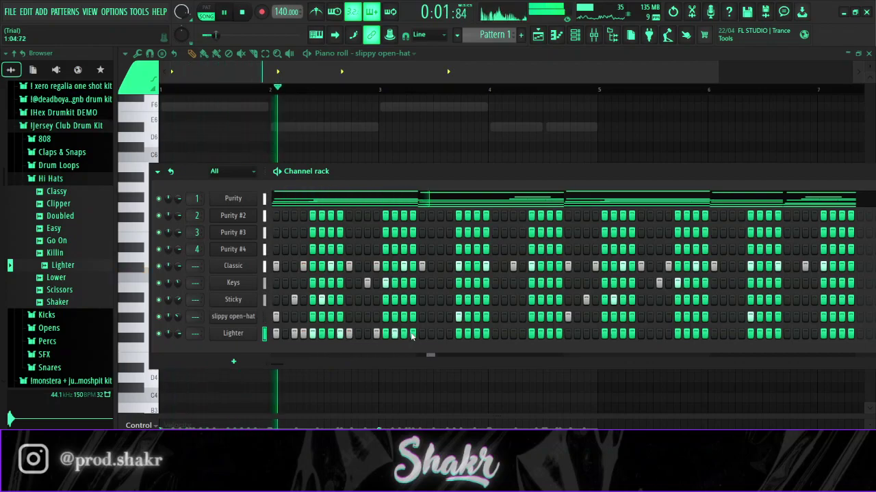
{"action": "right_click", "coordinate": [394, 334]}
{"action": "right_click", "coordinate": [376, 334]}
Add Lighter hi-hat hits on steps 11 and 13, matching the Keys percussion.
{"action": "left_click", "coordinate": [367, 334]}
{"action": "key", "text": "space"}
{"action": "key", "text": "space"}
{"action": "left_click", "coordinate": [386, 334]}
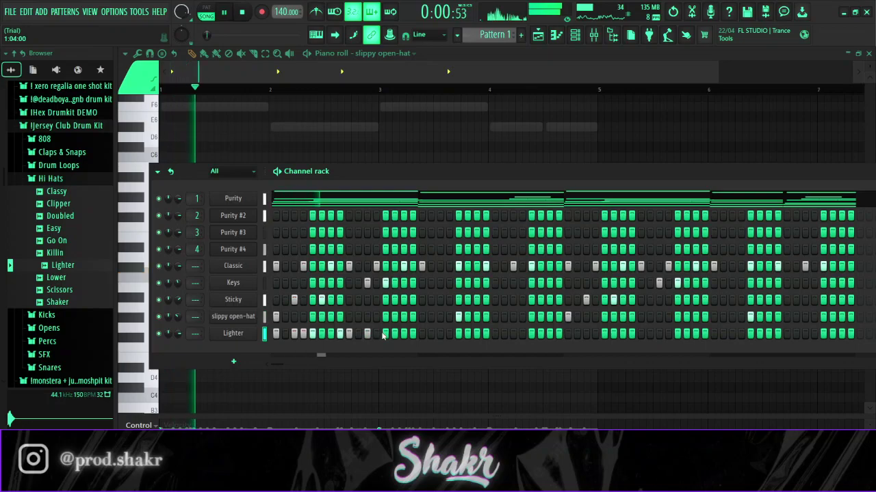
Solo the Lighter hi-hat and rework the end of its first bar to hits on steps 12 and 15.
{"action": "key", "text": "space"}
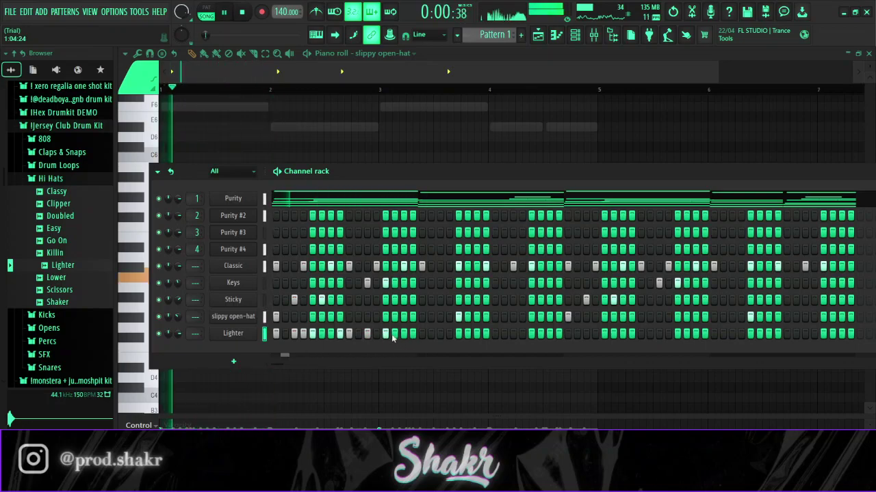
{"action": "key", "text": "space"}
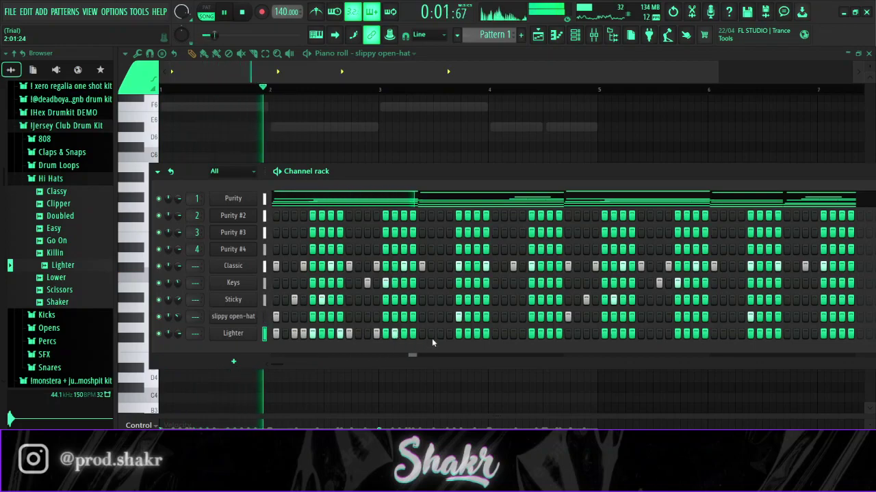
{"action": "key", "text": "space"}
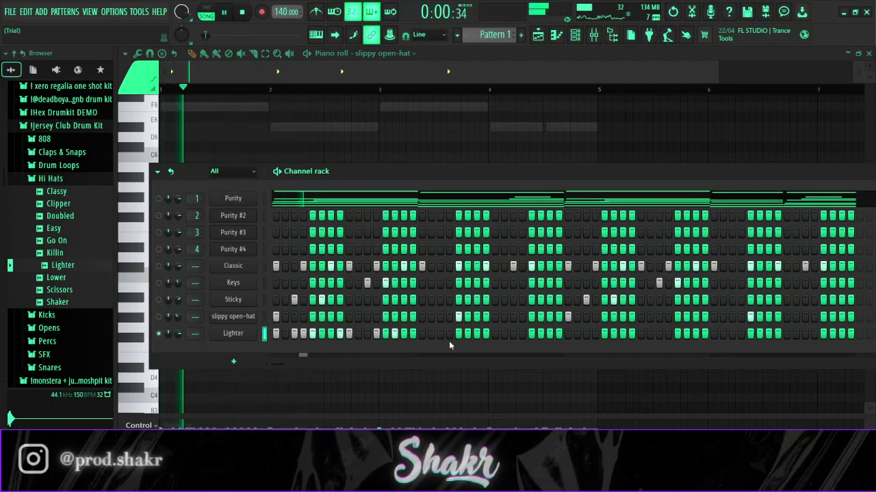
{"action": "key", "text": "space"}
{"action": "key", "text": "space"}
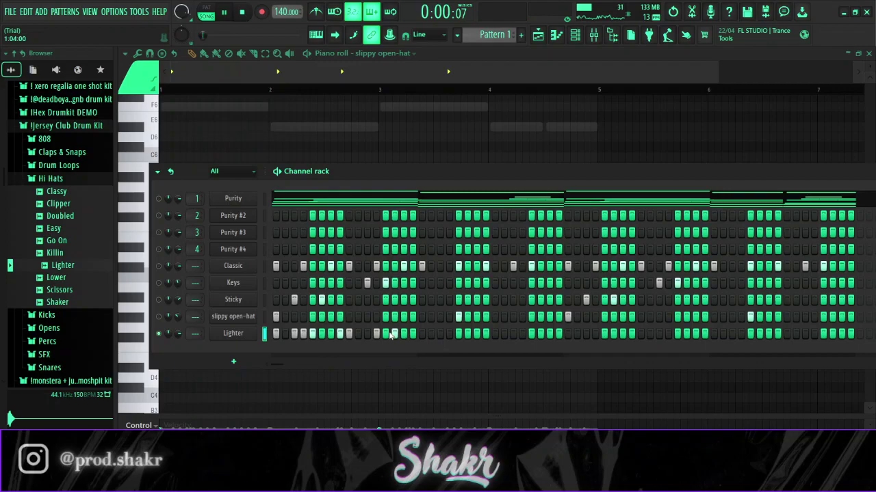
{"action": "key", "text": "space"}
{"action": "left_click", "coordinate": [376, 334]}
{"action": "left_click", "coordinate": [404, 335]}
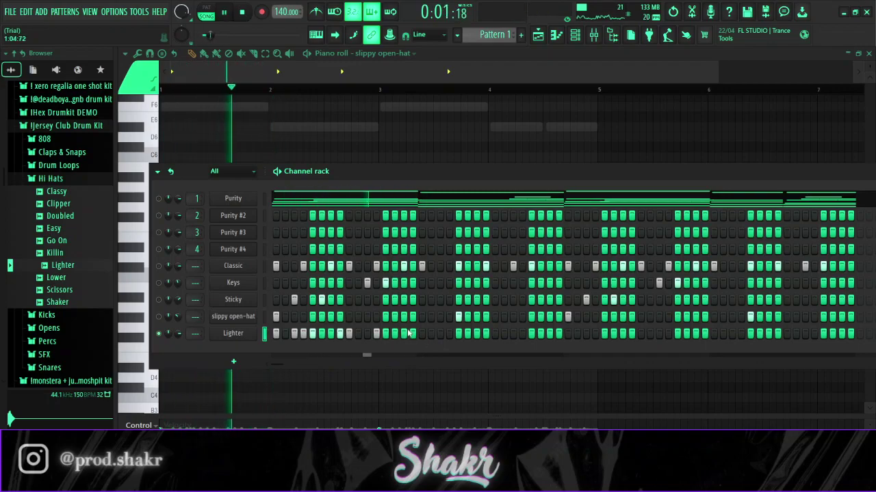
Program the Lighter hi-hat's second bar with hits on steps 17, 18, 19, 21, 23, 24, 26, 27, 29 and 31.
{"action": "key", "text": "space"}
{"action": "key", "text": "space"}
{"action": "left_click", "coordinate": [423, 336]}
{"action": "left_click", "coordinate": [432, 336]}
{"action": "left_click", "coordinate": [442, 337]}
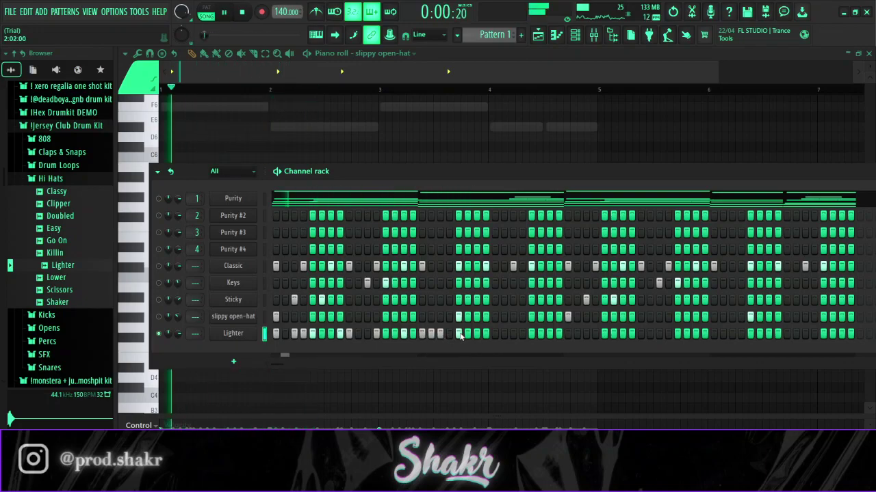
{"action": "left_click", "coordinate": [494, 334]}
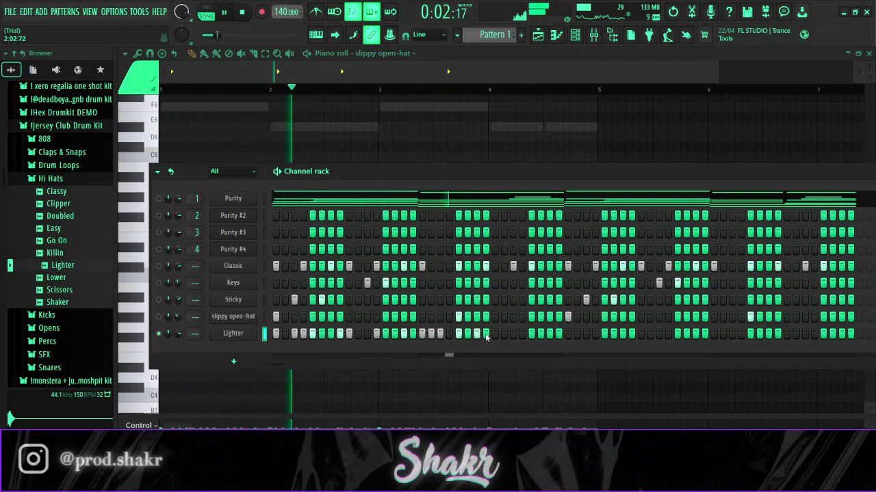
{"action": "left_click", "coordinate": [505, 335]}
{"action": "left_click", "coordinate": [513, 335]}
{"action": "left_click", "coordinate": [532, 335]}
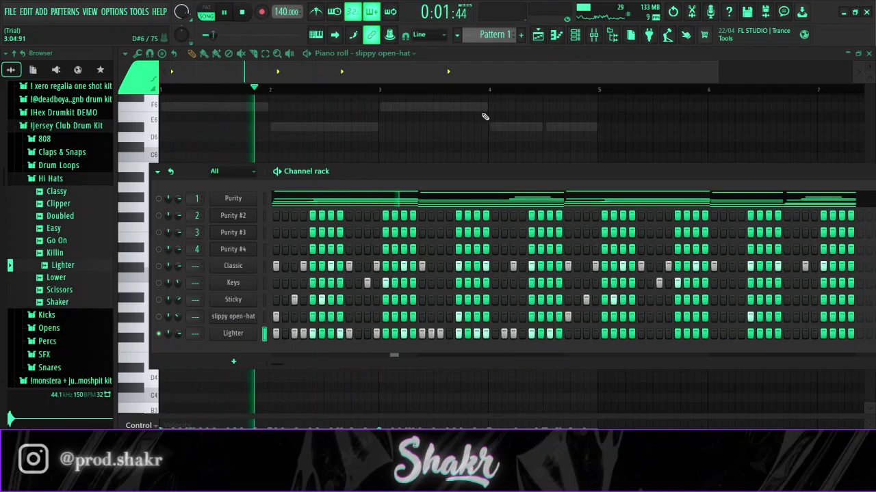
Duplicate the two-bar Lighter hi-hat sequence into bars 3 and 4 of its piano roll.
{"action": "key", "text": "F6"}
{"action": "key", "text": "Down"}
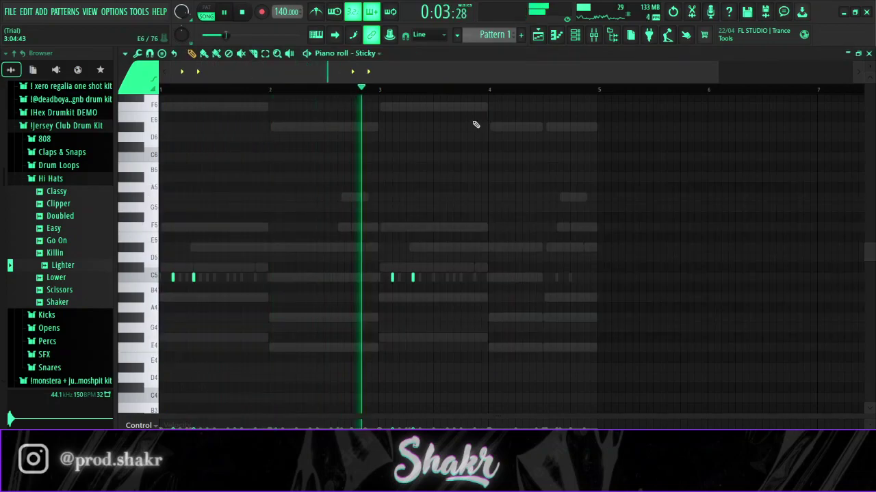
{"action": "key", "text": "space"}
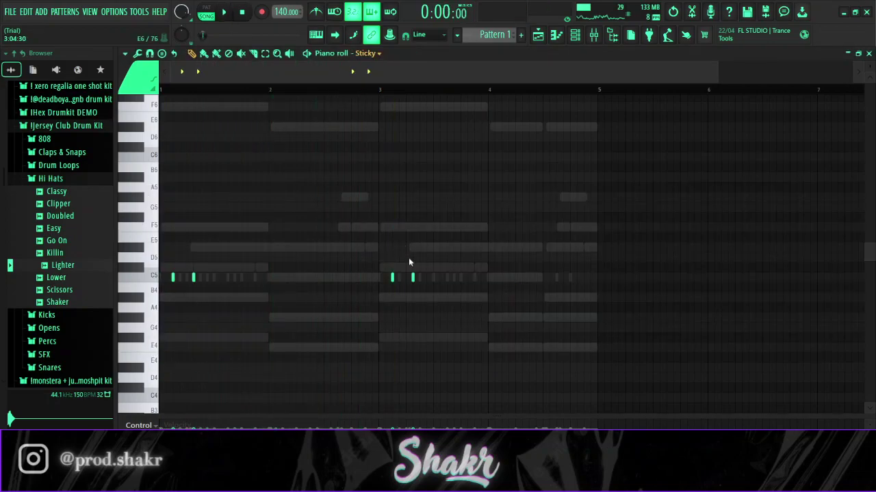
{"action": "left_click_drag", "start_coordinate": [366, 295], "coordinate": [164, 205]}
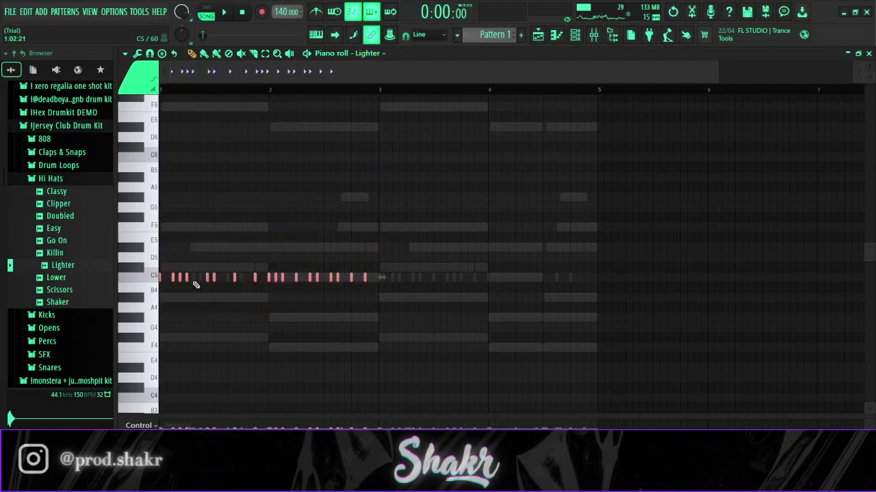
{"action": "left_click_drag", "start_coordinate": [330, 264], "coordinate": [444, 283]}
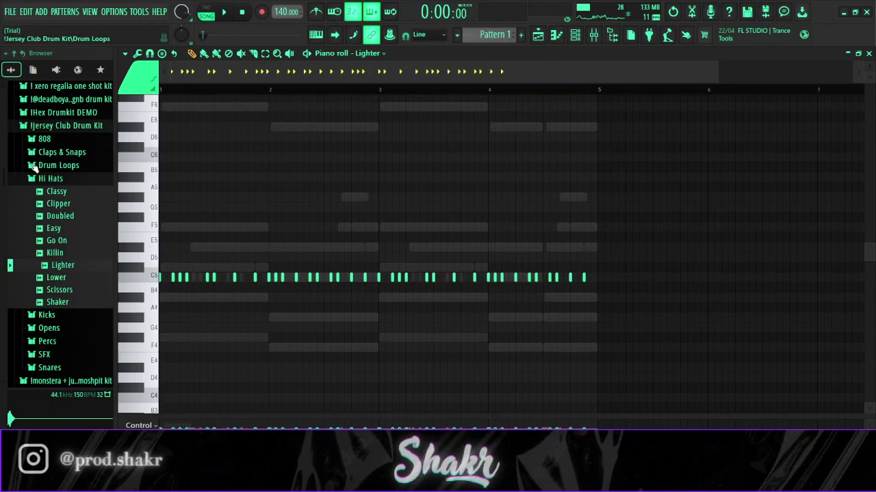
Return to the channel rack, unsolo the Lighter hi-hat and play all channels together.
{"action": "left_click", "coordinate": [55, 191]}
{"action": "key", "text": "space"}
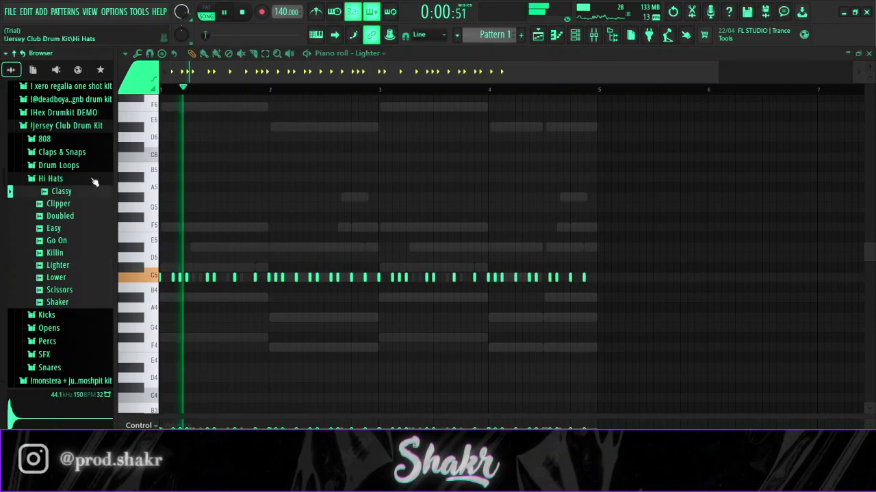
{"action": "left_click", "coordinate": [94, 181]}
{"action": "key", "text": "F6"}
{"action": "key", "text": "space"}
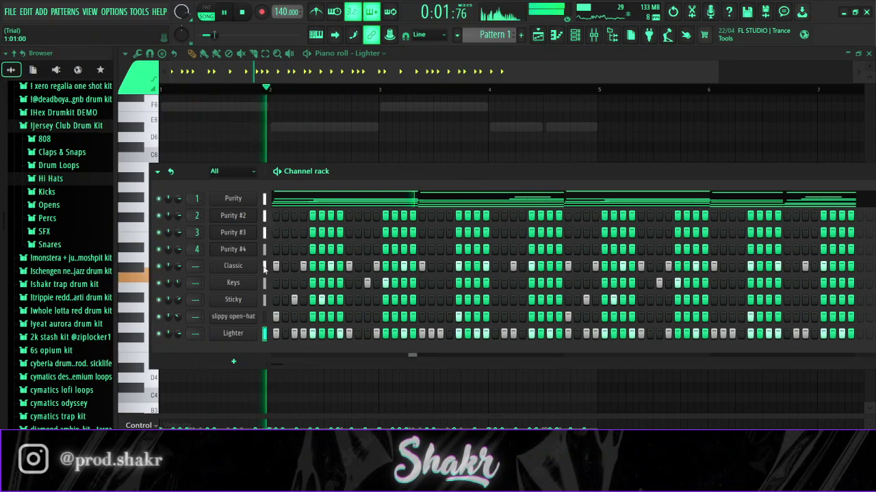
Move the Classic, Sticky, slippy open-hat and Lighter sequences from Pattern 1 into Pattern 5 and play it in pattern mode.
{"action": "key", "text": "space"}
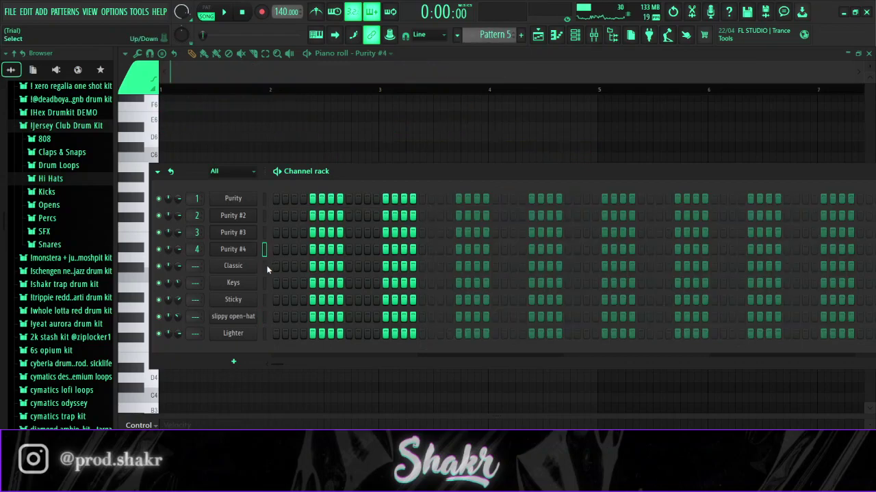
{"action": "left_click", "coordinate": [206, 11]}
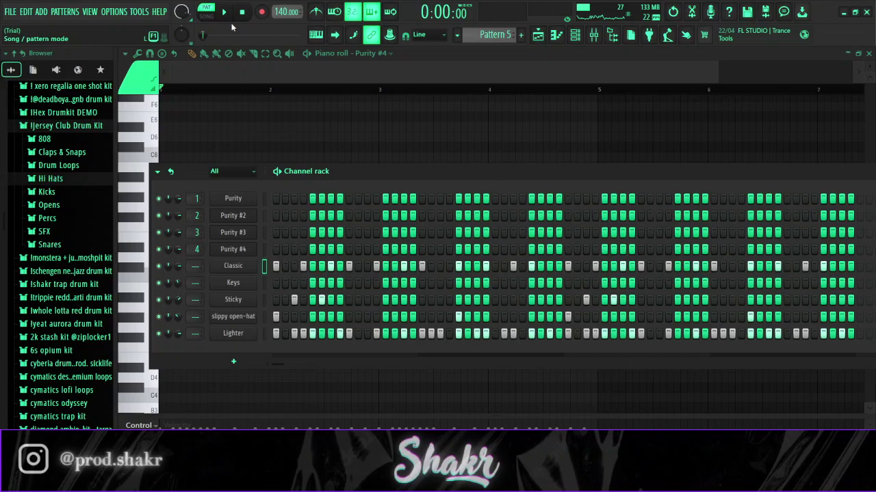
{"action": "key", "text": "space"}
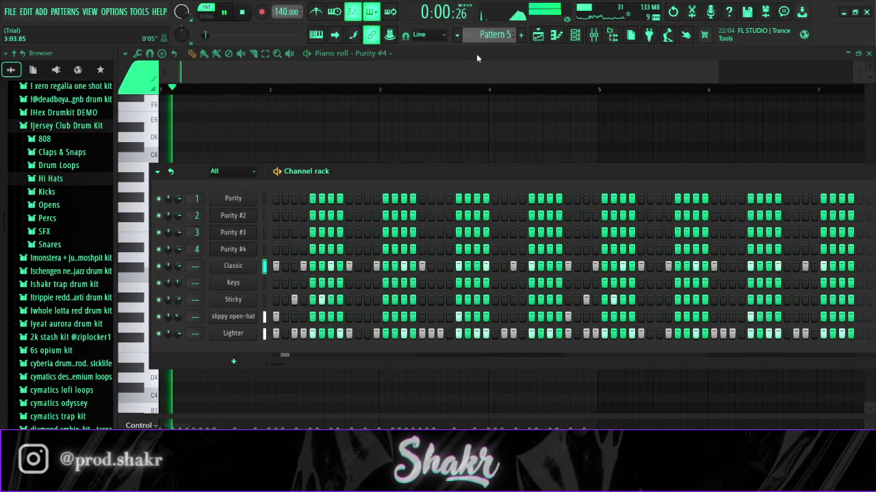
{"action": "key", "text": "space"}
Cut the Keys percussion hits from Pattern 1 and paste them into the Keys channel of Pattern 5.
{"action": "scroll", "coordinate": [494, 35], "scroll_direction": "up", "scroll_amount": 4}
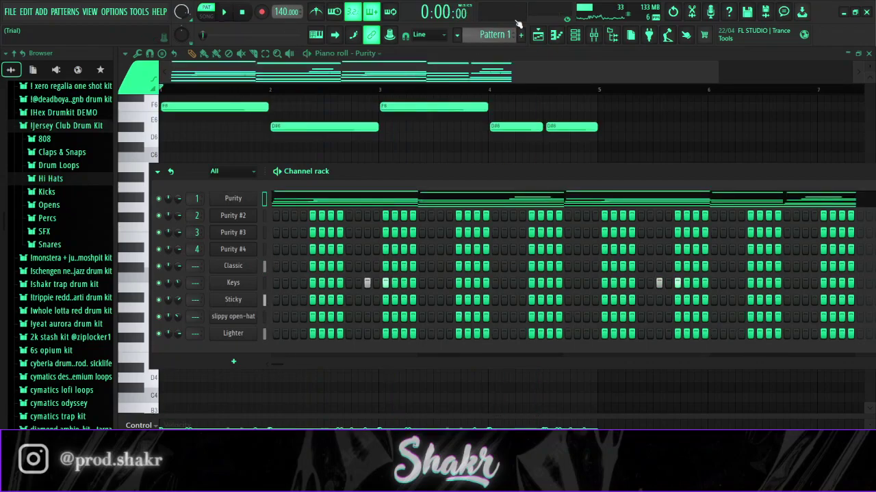
{"action": "left_click", "coordinate": [265, 279]}
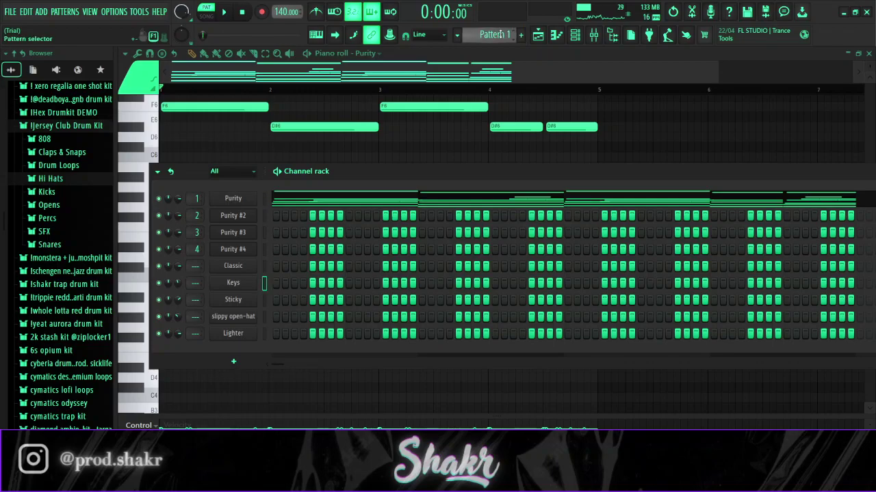
{"action": "scroll", "coordinate": [500, 34], "scroll_direction": "down", "scroll_amount": 6}
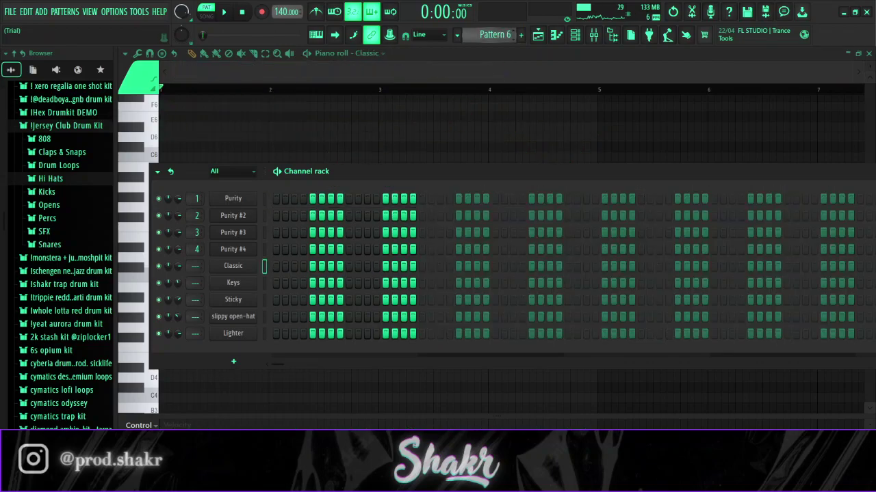
{"action": "scroll", "coordinate": [493, 35], "scroll_direction": "up", "scroll_amount": 1}
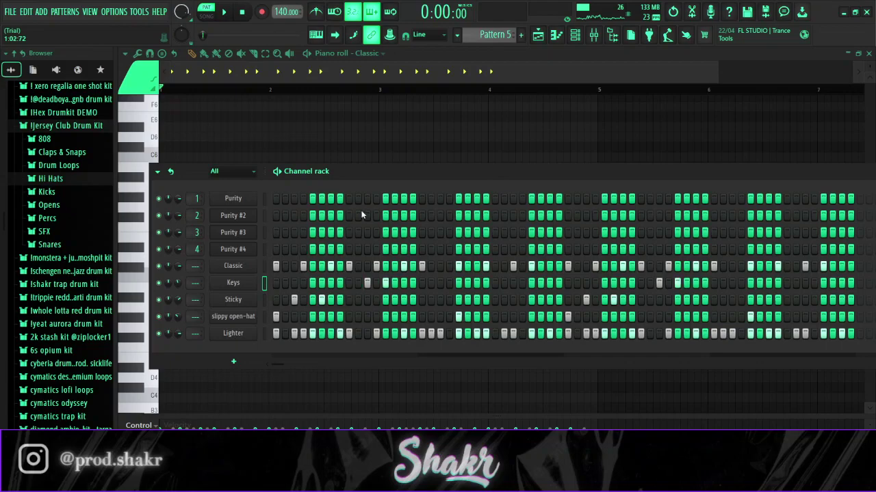
Play the complete drum pattern and adjust a channel's volume to about 53%.
{"action": "key", "text": "space"}
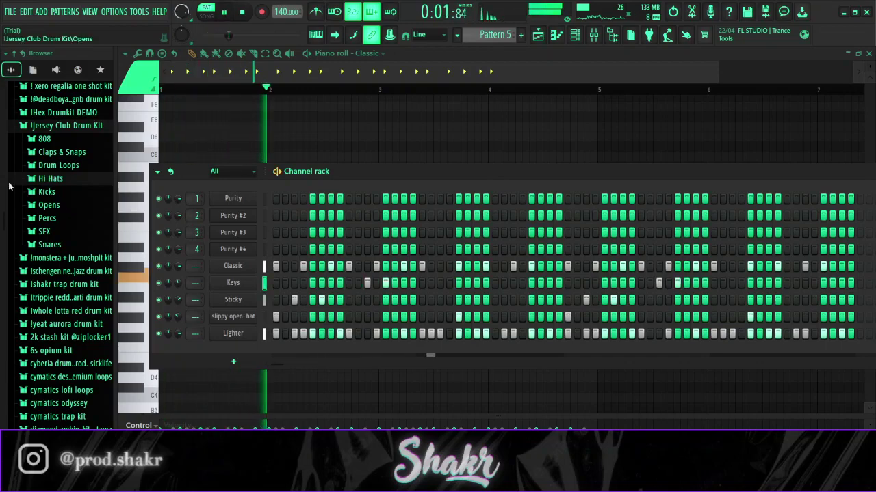
{"action": "key", "text": "space"}
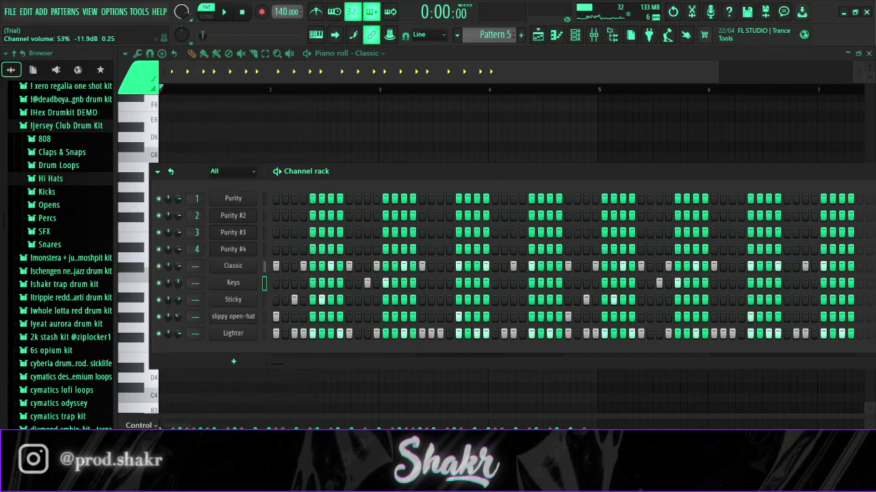
{"action": "key", "text": "space"}
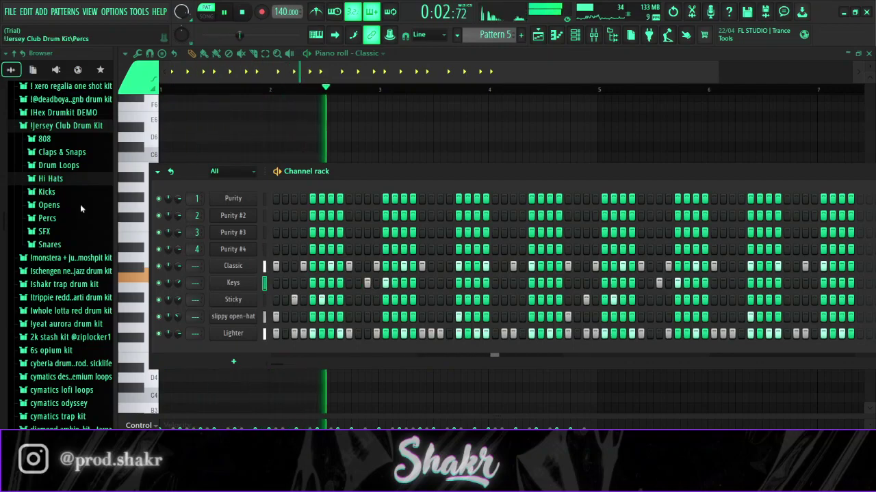
{"action": "key", "text": "space"}
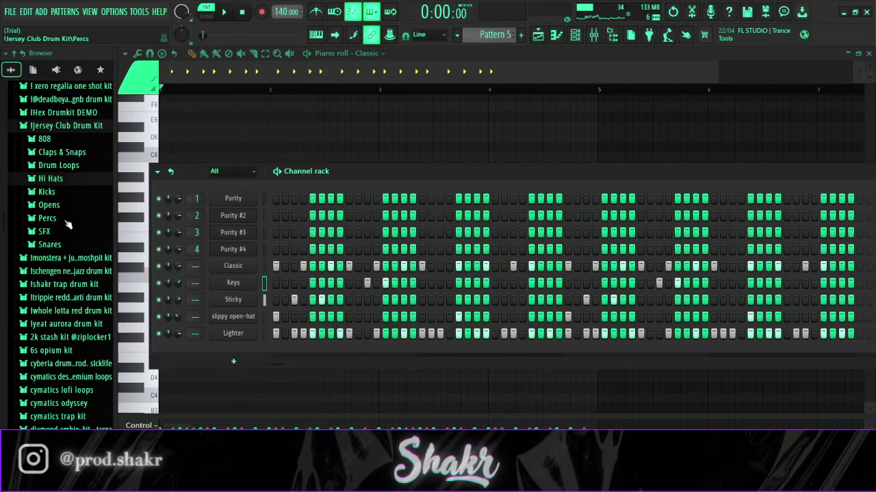
Audition the Jersey Club kit's Percs samples from Bongo through Triangle.
{"action": "left_click", "coordinate": [60, 219]}
{"action": "left_click", "coordinate": [63, 244]}
{"action": "key", "text": "Down"}
{"action": "key", "text": "Down"}
{"action": "key", "text": "Down"}
{"action": "key", "text": "Down"}
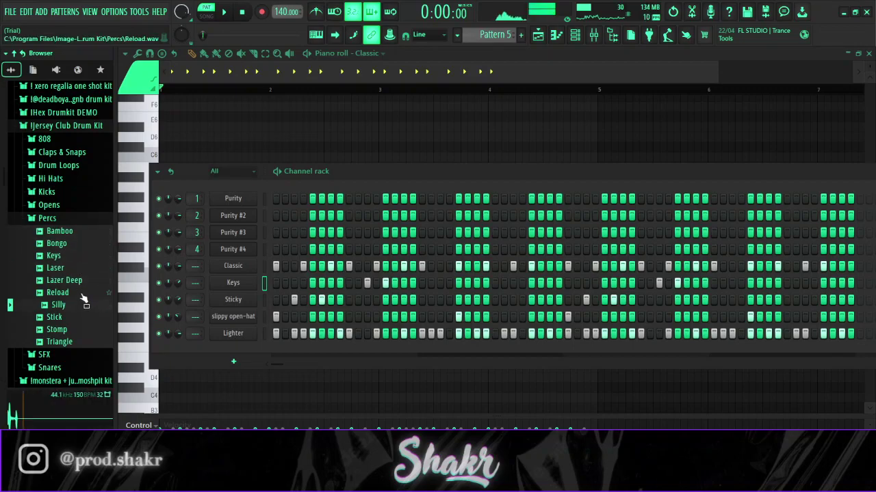
{"action": "key", "text": "Down"}
{"action": "key", "text": "Down"}
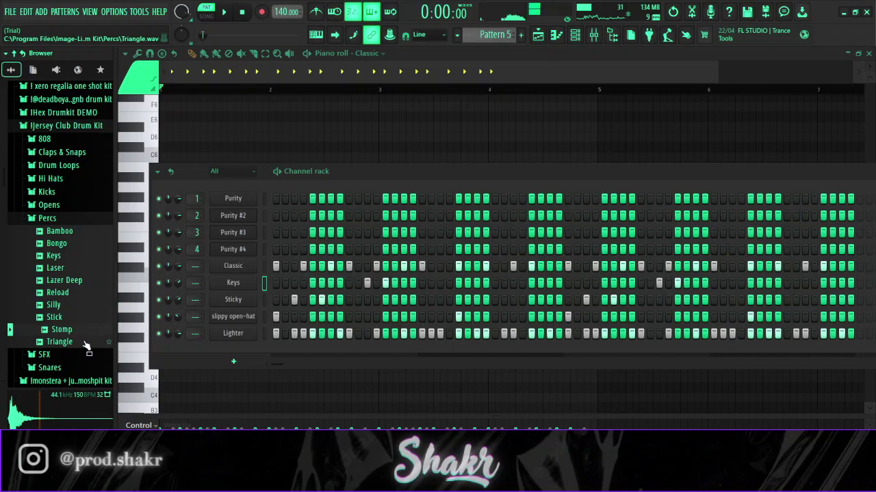
{"action": "key", "text": "Down"}
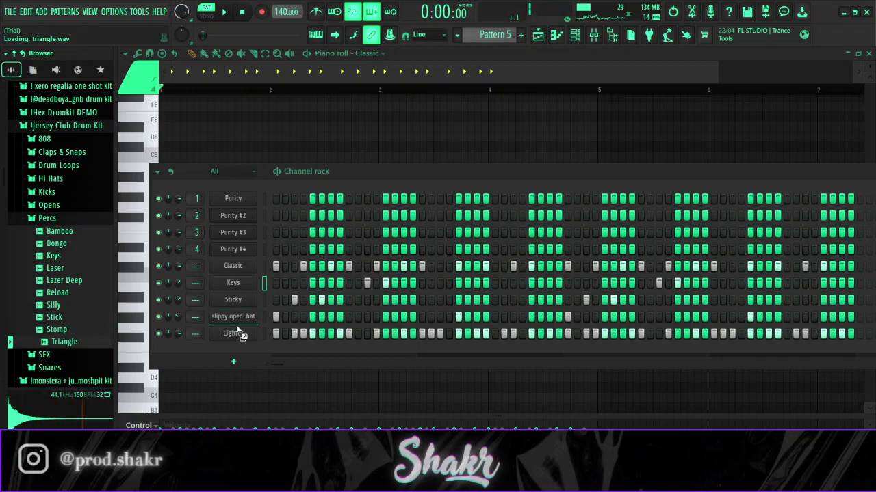
Add Triangle as a channel above Lighter at about 54% volume, with hits on steps 5 and 37.
{"action": "left_click_drag", "start_coordinate": [240, 333], "coordinate": [314, 333]}
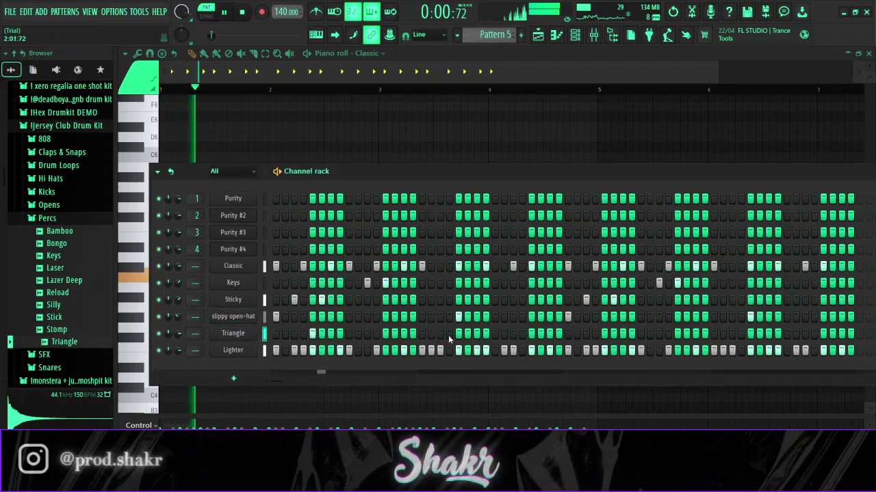
{"action": "key", "text": "space"}
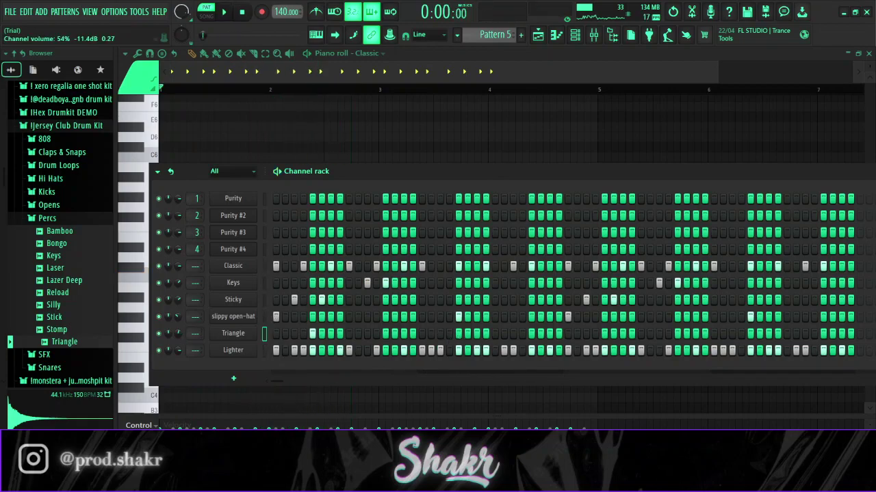
{"action": "key", "text": "space"}
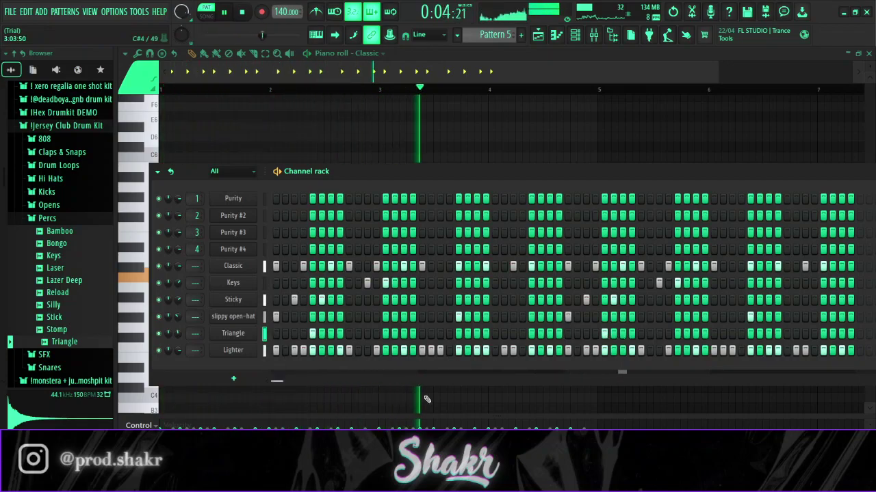
Audition samples in the kit's 808 folder and add Spinz as a new channel above Classic.
{"action": "left_click", "coordinate": [41, 218]}
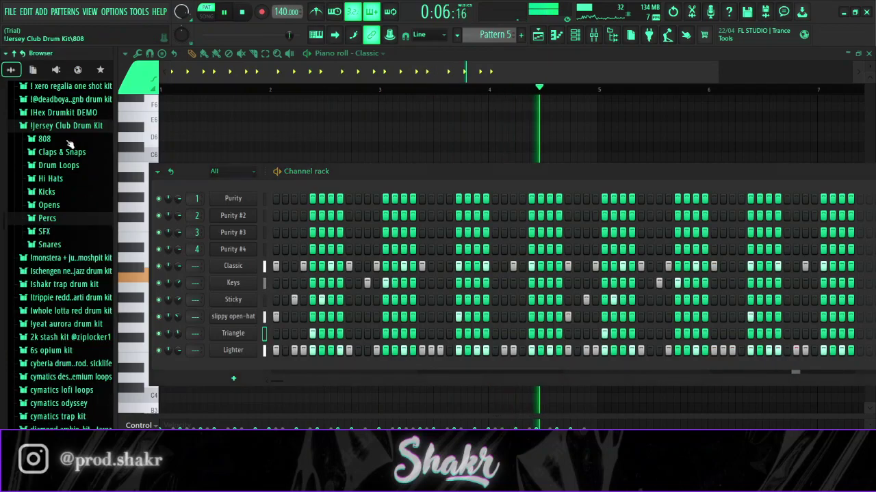
{"action": "left_click", "coordinate": [69, 140]}
{"action": "left_click", "coordinate": [77, 240]}
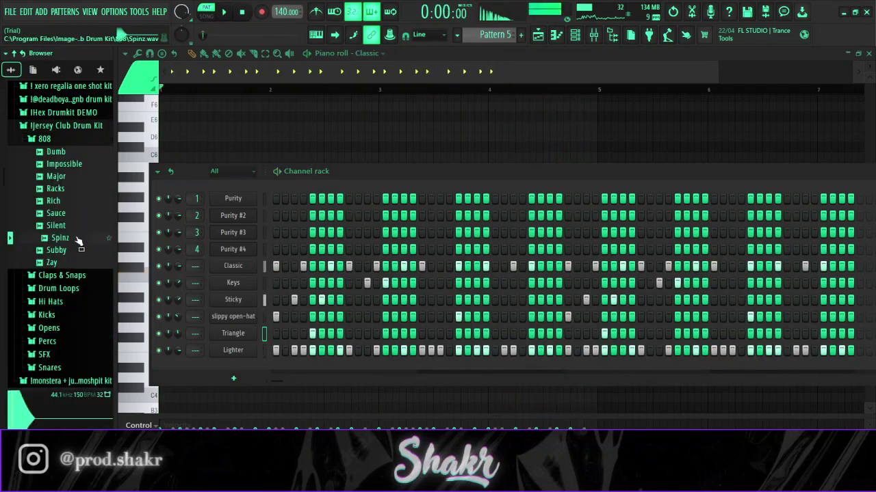
{"action": "left_click", "coordinate": [82, 261]}
{"action": "left_click_drag", "start_coordinate": [76, 242], "coordinate": [211, 267]}
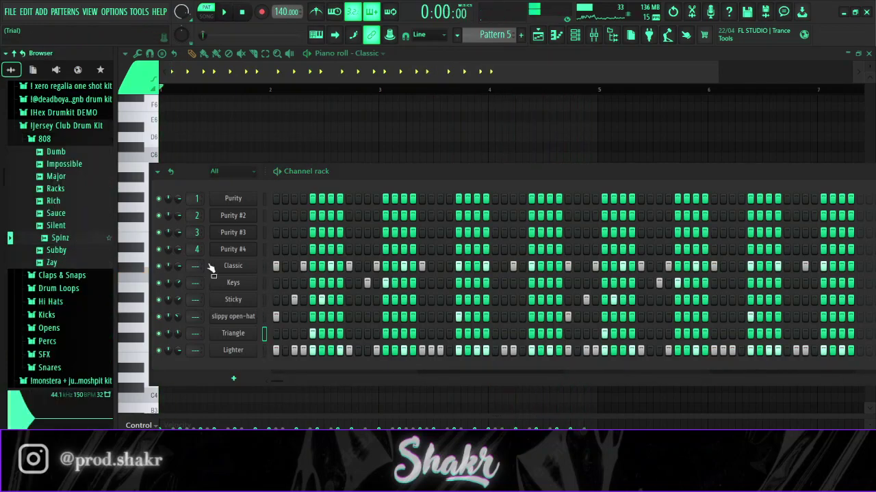
{"action": "left_click_drag", "start_coordinate": [269, 272], "coordinate": [269, 272]}
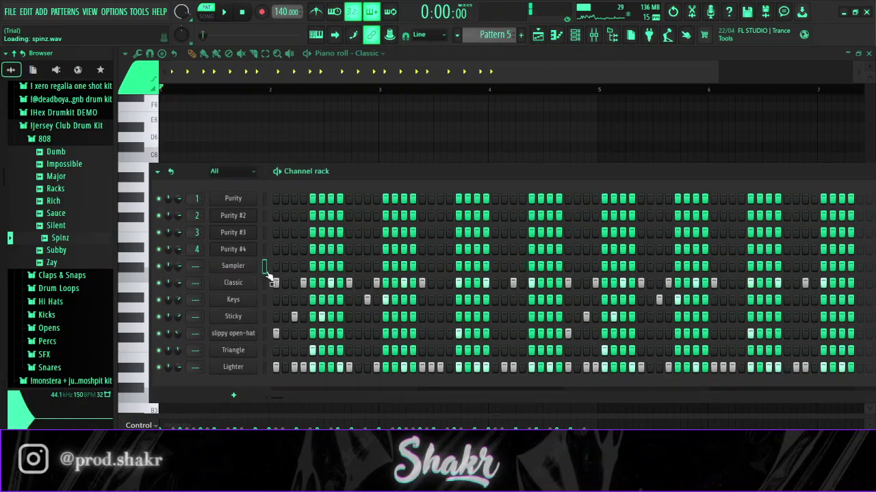
Give the Spinz 808 the same step hits as Classic, set it to cut itself when retriggered, and play the pattern.
{"action": "key", "text": "space"}
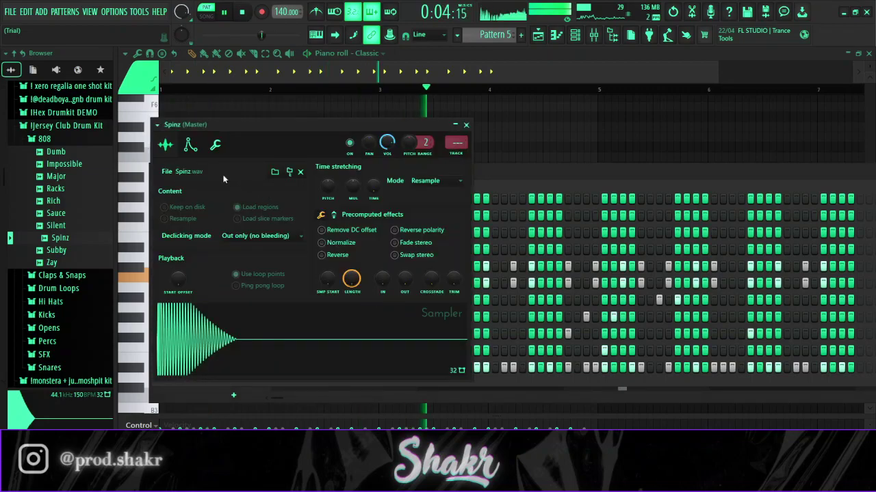
{"action": "left_click", "coordinate": [191, 145]}
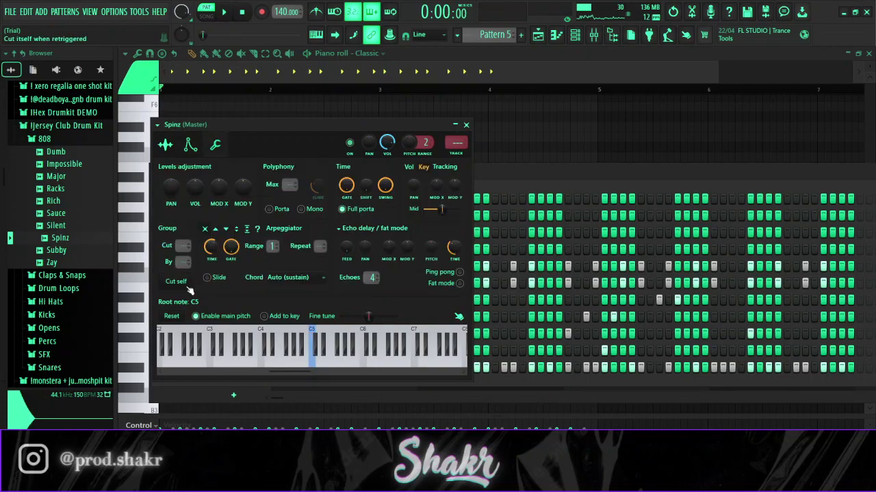
{"action": "left_click", "coordinate": [466, 126]}
{"action": "key", "text": "space"}
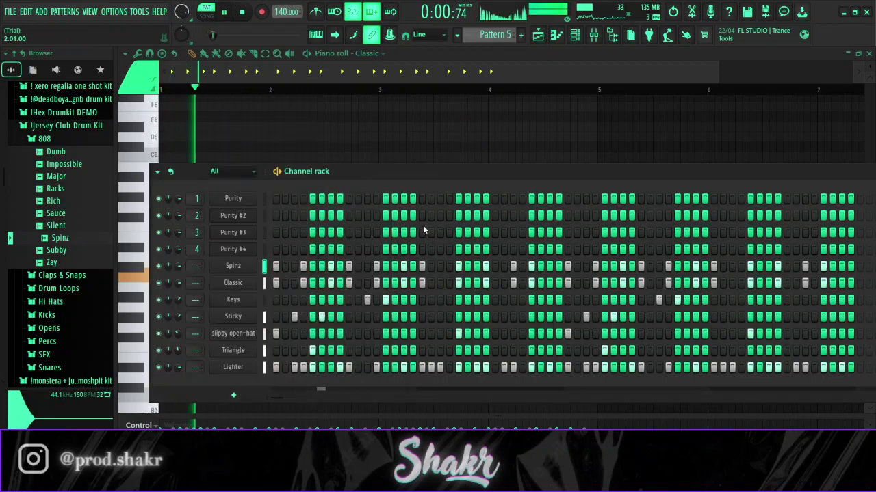
In the Spinz piano roll, extend all notes to legato length and transpose them to D#5 while auditioning.
{"action": "left_click", "coordinate": [385, 56]}
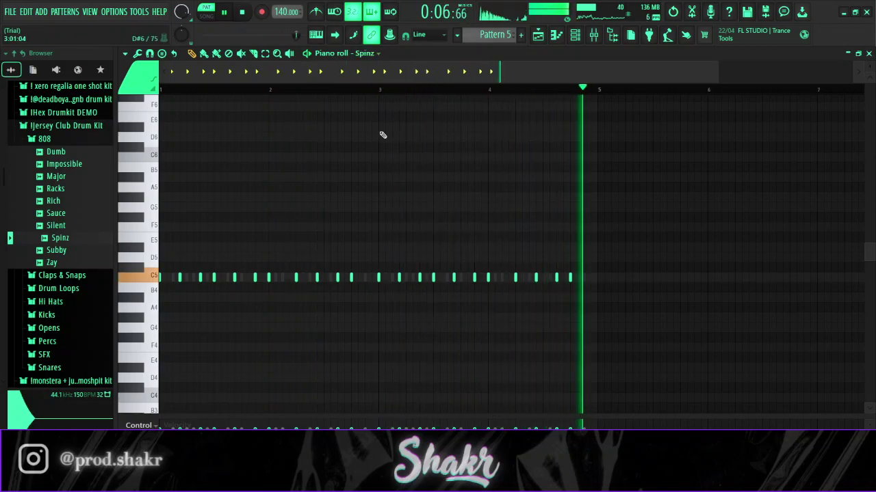
{"action": "key", "text": "space"}
{"action": "key", "text": "ctrl+l"}
{"action": "key", "text": "ctrl+a"}
{"action": "key", "text": "Up"}
{"action": "key", "text": "ctrl+d"}
{"action": "key", "text": "space"}
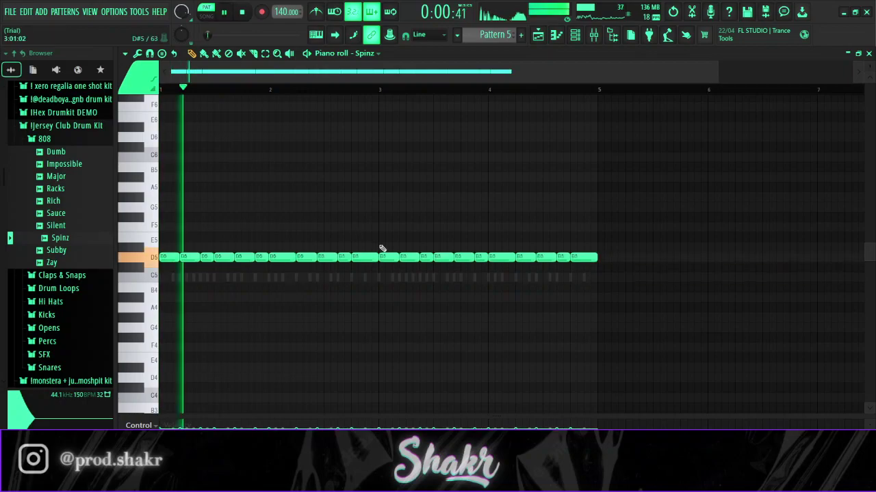
{"action": "key", "text": "ctrl+a"}
{"action": "key", "text": "Up"}
{"action": "key", "text": "space"}
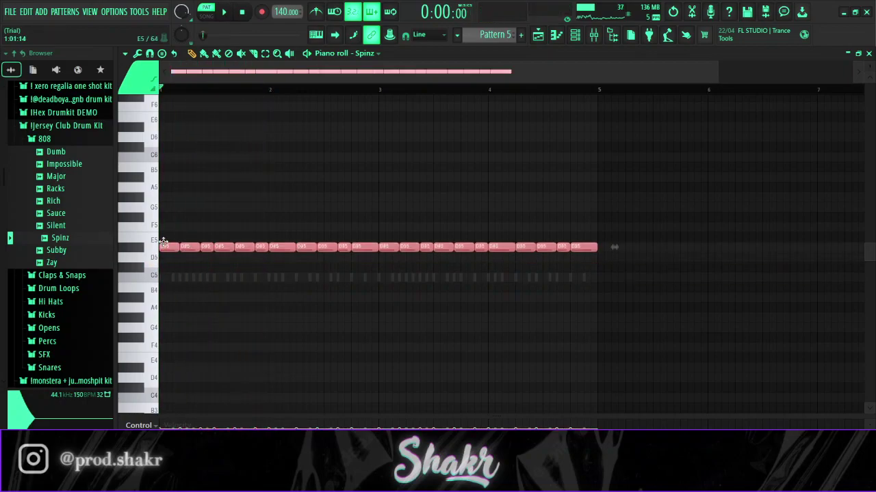
Raise the last Spinz notes of bars 1 and 2 to F#5 and listen to the result.
{"action": "right_click", "coordinate": [177, 205]}
{"action": "key", "text": "space"}
{"action": "left_click_drag", "start_coordinate": [378, 241], "coordinate": [154, 245]}
{"action": "right_click", "coordinate": [352, 221]}
{"action": "key", "text": "space"}
{"action": "left_click_drag", "start_coordinate": [369, 245], "coordinate": [364, 210]}
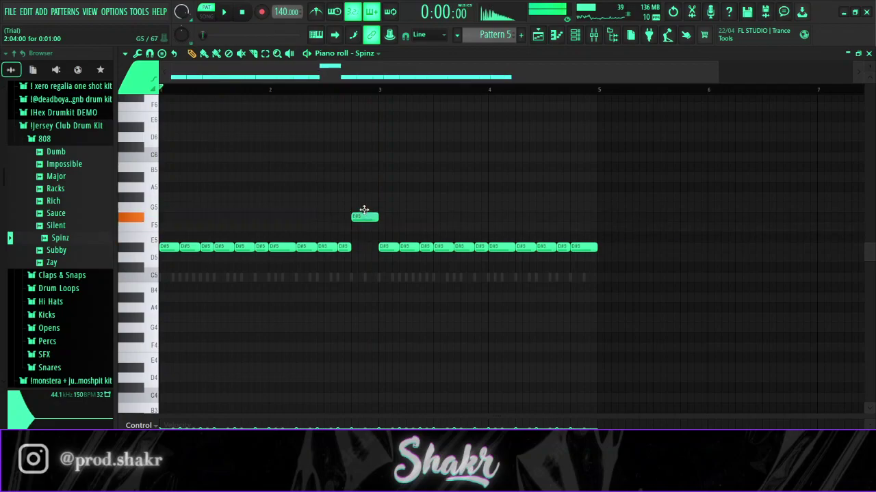
{"action": "left_click_drag", "start_coordinate": [262, 250], "coordinate": [262, 218]}
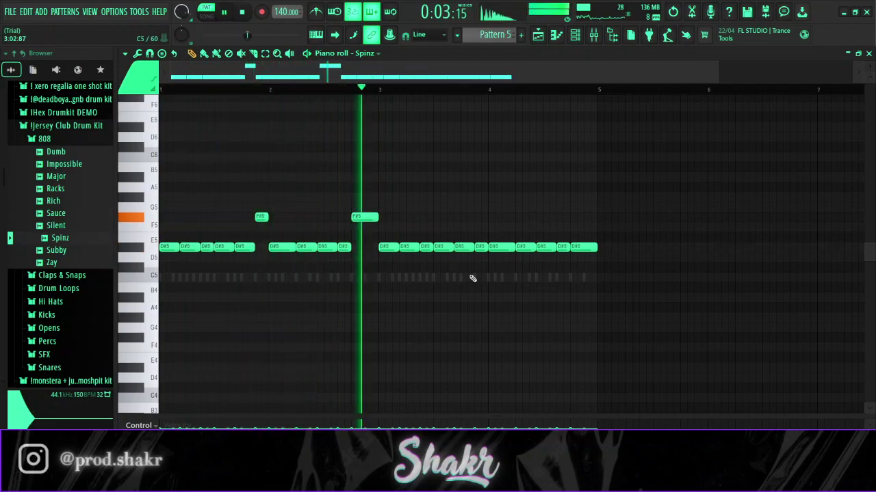
{"action": "key", "text": "space"}
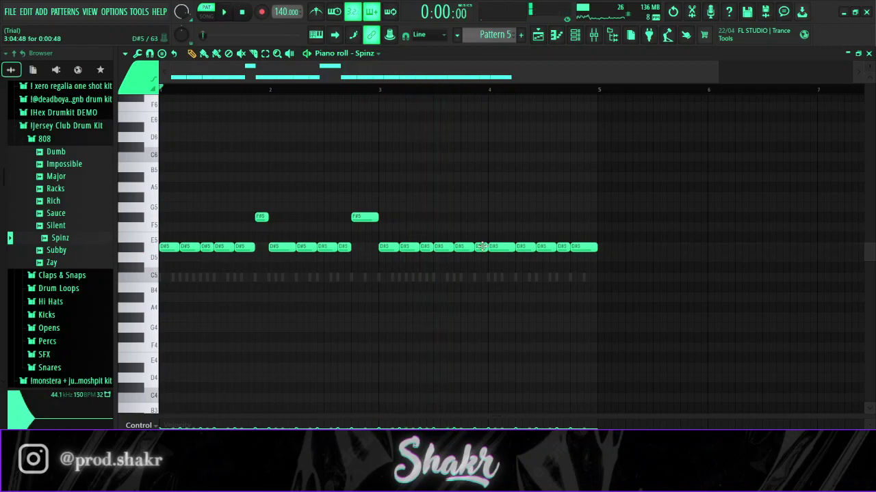
Raise bar 3's last Spinz note and bar 4's second-to-last note to F#5, and bar 4's last note to A5.
{"action": "left_click_drag", "start_coordinate": [574, 245], "coordinate": [582, 217]}
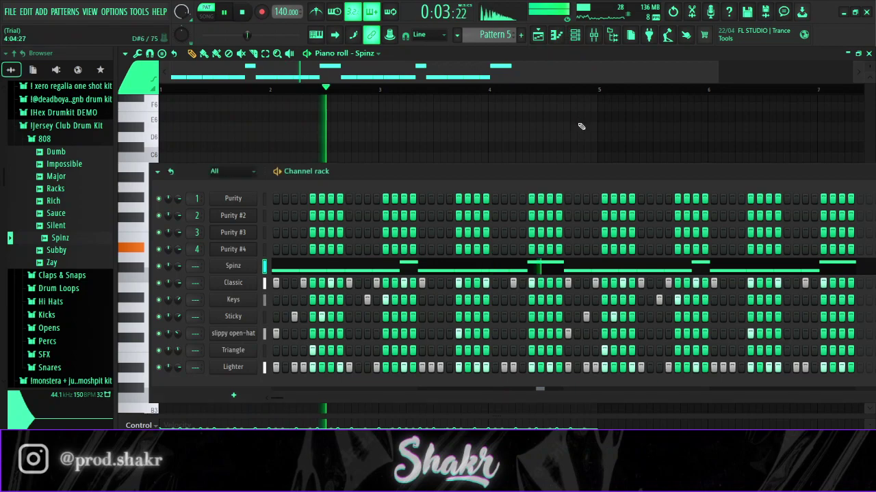
{"action": "key", "text": "F6"}
{"action": "left_click_drag", "start_coordinate": [562, 247], "coordinate": [577, 186]}
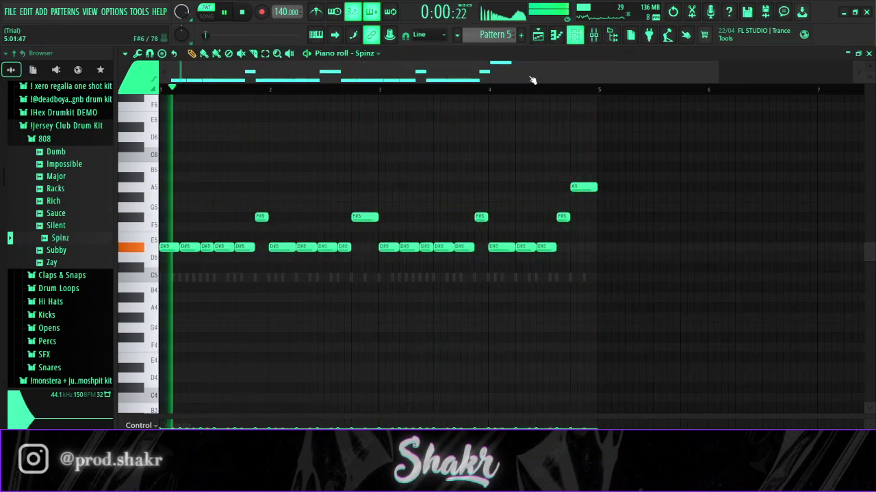
Collapse the Jersey Club kit folder and add Sticky hits on steps 19, 31, 51 and 63 of the channel rack.
{"action": "left_click", "coordinate": [575, 34]}
{"action": "left_click", "coordinate": [97, 139]}
{"action": "left_click", "coordinate": [98, 127]}
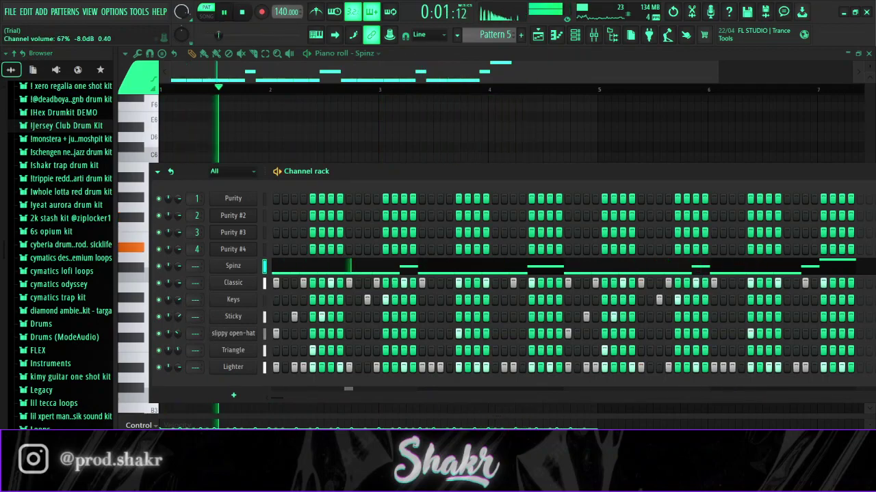
{"action": "left_click", "coordinate": [441, 320]}
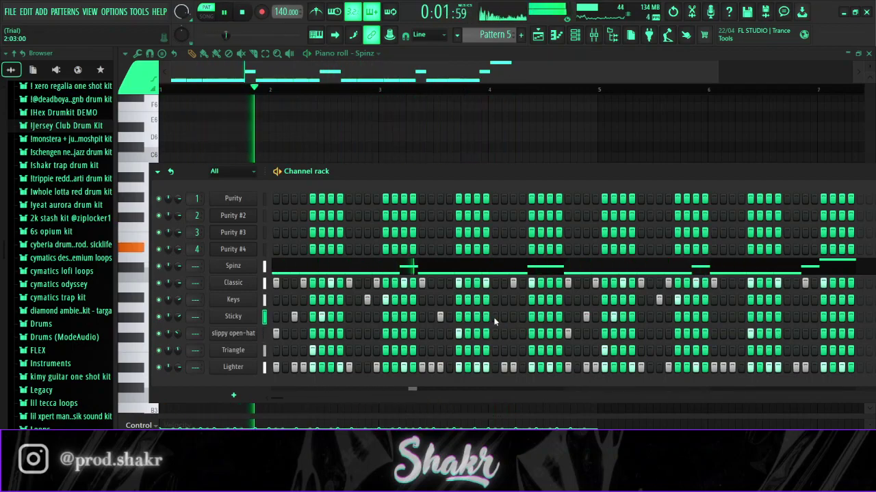
{"action": "key", "text": "space"}
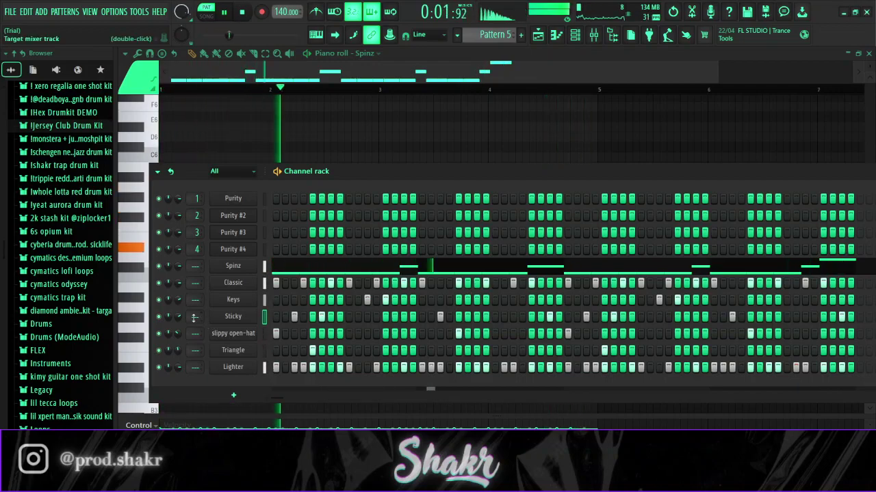
{"action": "key", "text": "space"}
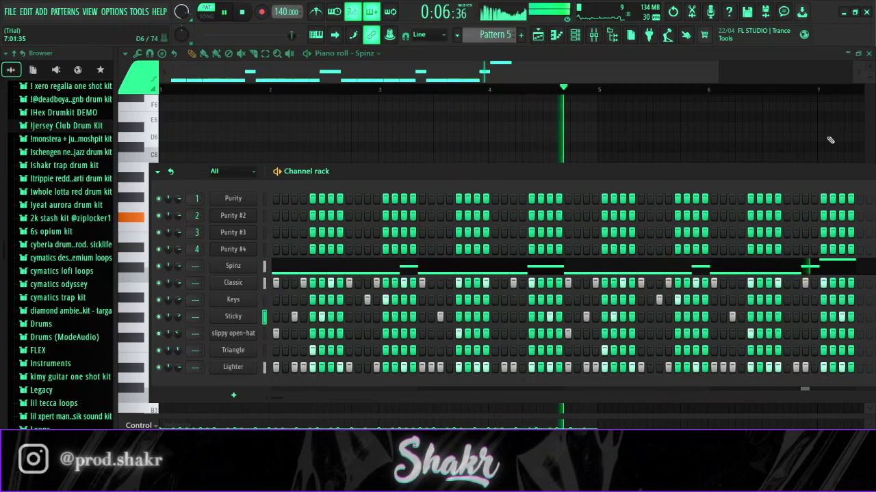
Place Pattern 5 at bar 1 on Track 5 of the playlist and play it with the melody in song mode.
{"action": "left_click", "coordinate": [869, 54]}
{"action": "left_click", "coordinate": [870, 62]}
{"action": "left_click", "coordinate": [868, 53]}
{"action": "left_click", "coordinate": [784, 130]}
{"action": "key", "text": "space"}
{"action": "left_click_drag", "start_coordinate": [320, 235], "coordinate": [313, 234]}
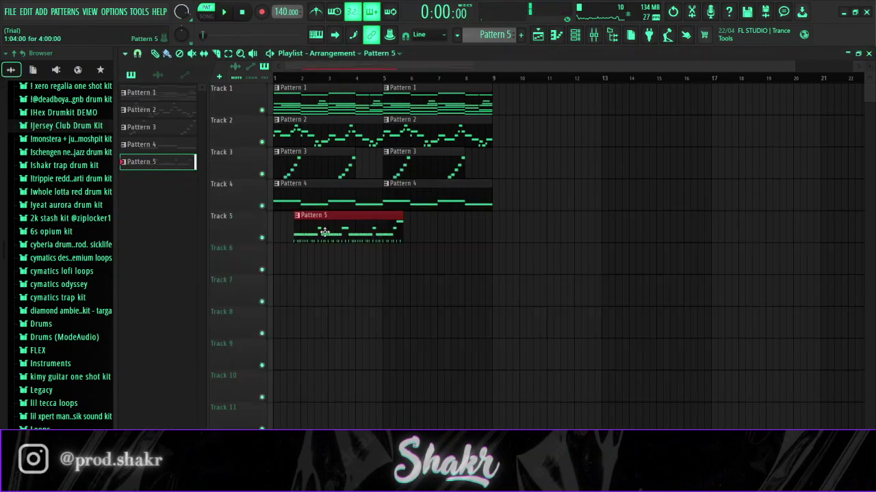
{"action": "key", "text": "space"}
{"action": "scroll", "coordinate": [322, 84], "scroll_direction": "down", "scroll_amount": 1}
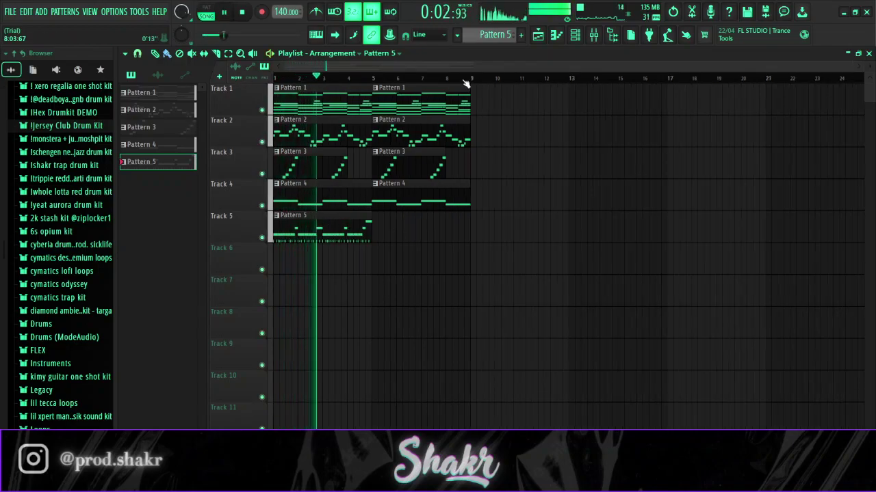
Adjust the Sticky channel's volume to about 65% and check the mixer levels during song playback.
{"action": "key", "text": "F6"}
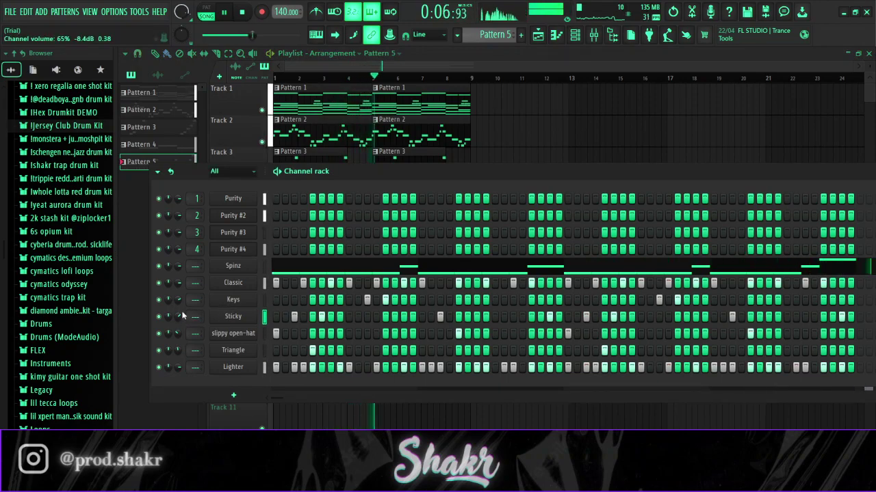
{"action": "left_click", "coordinate": [593, 34]}
{"action": "key", "text": "space"}
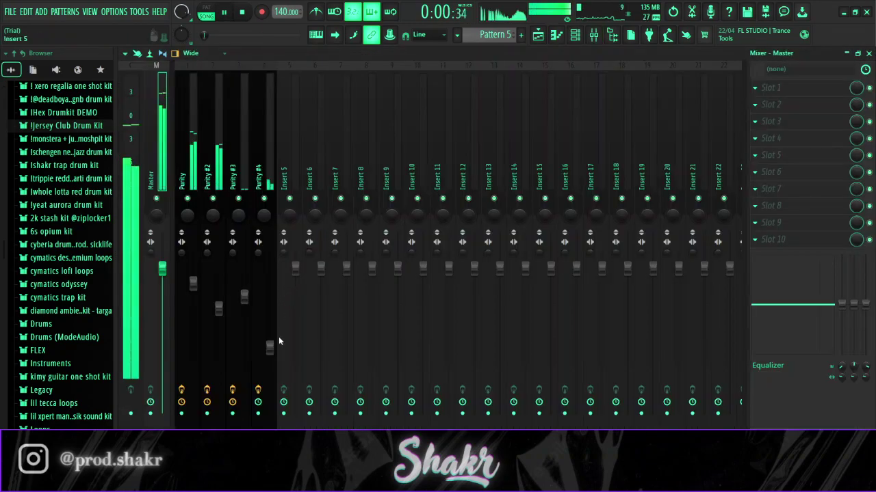
{"action": "left_click", "coordinate": [868, 53]}
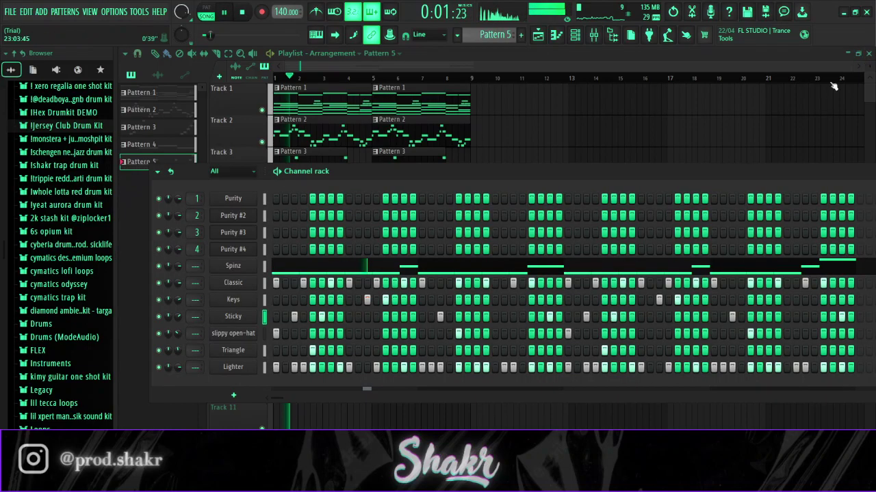
Stop playback and delete the Pattern 5 clip from Track 5.
{"action": "right_click", "coordinate": [678, 158]}
{"action": "key", "text": "space"}
{"action": "left_click_drag", "start_coordinate": [481, 271], "coordinate": [344, 206], "text": "ctrl"}
{"action": "right_click", "coordinate": [343, 230]}
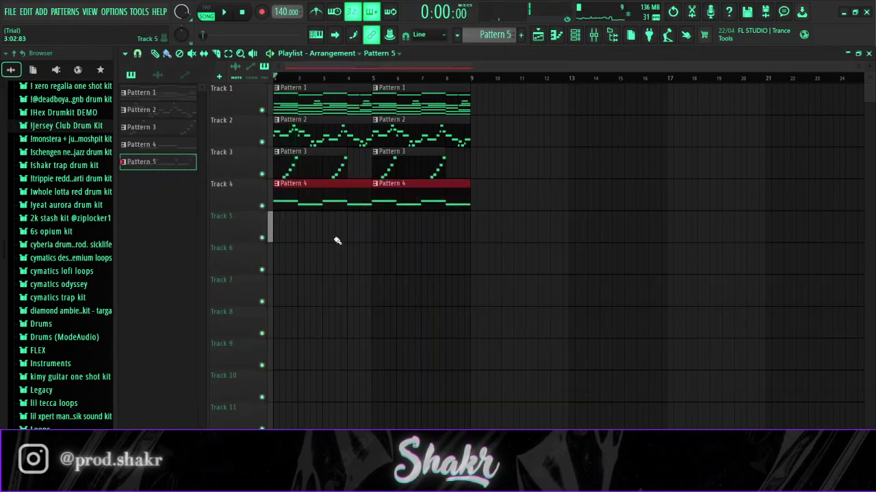
Duplicate the eight-bar arrangement to bars 9–16 and delete the Pattern 2 and Pattern 4 clips from bars 1–8.
{"action": "mouse_move", "coordinate": [435, 275]}
{"action": "left_mouse_down", "text": "ctrl"}
{"action": "mouse_move", "coordinate": [317, 75]}
{"action": "mouse_move", "coordinate": [507, 101]}
{"action": "left_mouse_up", "text": "ctrl"}
{"action": "right_click", "coordinate": [427, 132]}
{"action": "right_click", "coordinate": [363, 134]}
{"action": "right_click", "coordinate": [364, 197]}
{"action": "right_click", "coordinate": [389, 197]}
Duplicate the bars 9–16 clips into bars 17–24, and the whole bars 9–24 section into bars 25–40.
{"action": "key", "text": "space"}
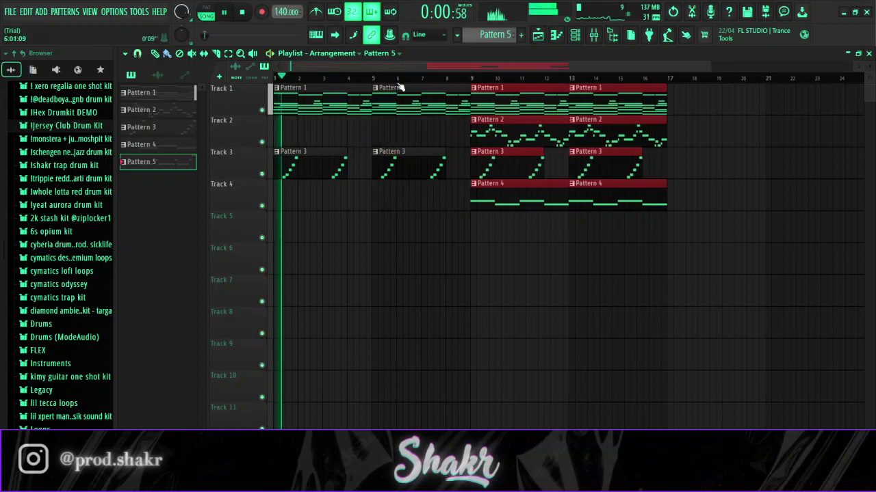
{"action": "scroll", "coordinate": [401, 86], "scroll_direction": "down", "scroll_amount": 1}
{"action": "key", "text": "ctrl+b"}
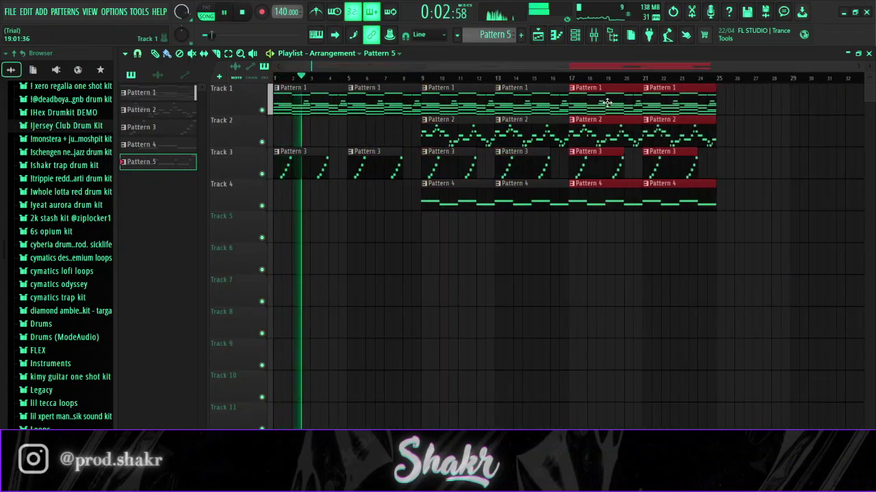
{"action": "scroll", "coordinate": [592, 87], "scroll_direction": "down", "scroll_amount": 1}
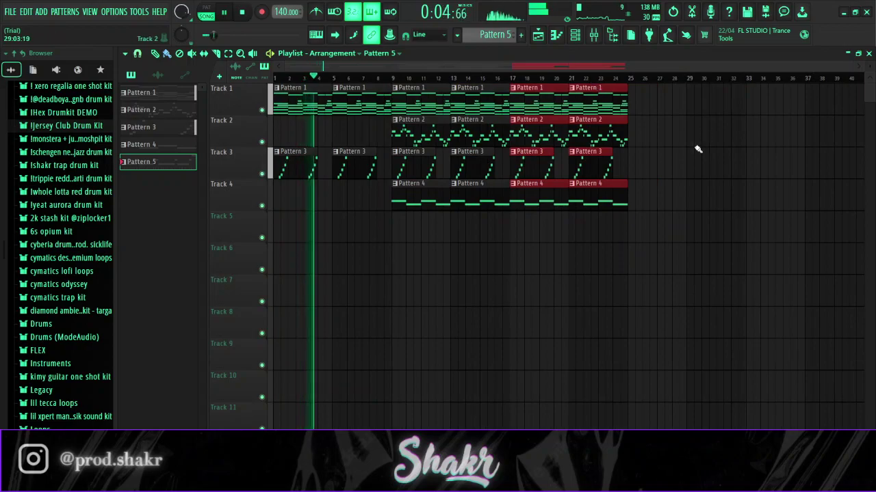
{"action": "left_click", "coordinate": [591, 223]}
{"action": "mouse_move", "coordinate": [599, 244]}
{"action": "left_mouse_down"}
{"action": "mouse_move", "coordinate": [442, 104]}
{"action": "mouse_move", "coordinate": [442, 113]}
{"action": "mouse_move", "coordinate": [657, 105]}
{"action": "left_mouse_up"}
{"action": "scroll", "coordinate": [646, 71], "scroll_direction": "down", "scroll_amount": 2}
{"action": "scroll", "coordinate": [647, 123], "scroll_direction": "down", "scroll_amount": 1}
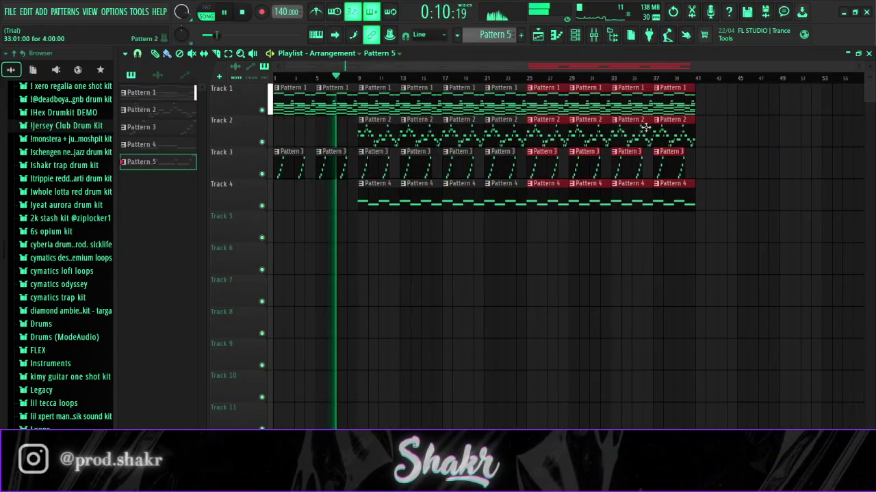
Delete Pattern 2 and Pattern 4 from bars 25–40 and copy the full four-pattern section into bars 41–56.
{"action": "right_click", "coordinate": [561, 189]}
{"action": "right_click", "coordinate": [547, 132]}
{"action": "mouse_move", "coordinate": [508, 243]}
{"action": "left_mouse_down"}
{"action": "mouse_move", "coordinate": [394, 86]}
{"action": "mouse_move", "coordinate": [368, 88]}
{"action": "mouse_move", "coordinate": [725, 100]}
{"action": "left_mouse_up"}
{"action": "scroll", "coordinate": [786, 109], "scroll_direction": "down", "scroll_amount": 2}
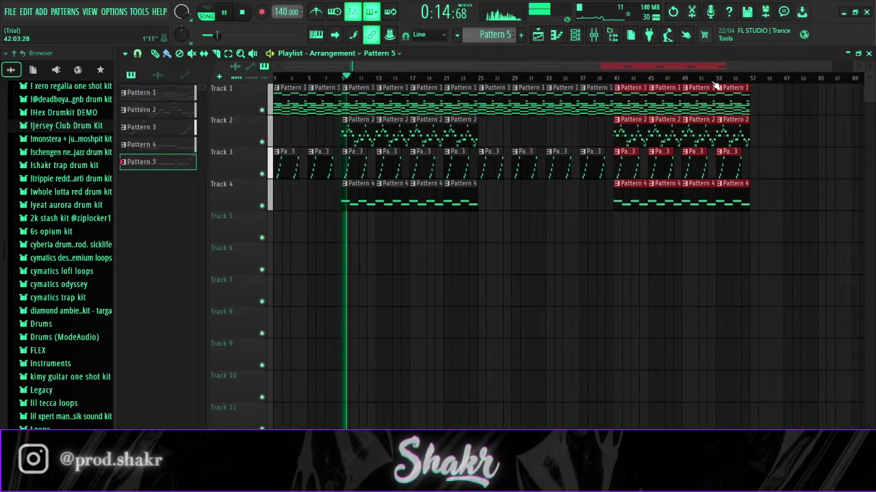
Extend the arrangement through bars 57–64 with Pattern 1, Pattern 2 and Pattern 3 clips, leaving out Pattern 4.
{"action": "left_click", "coordinate": [746, 207], "text": "ctrl"}
{"action": "mouse_move", "coordinate": [795, 139]}
{"action": "left_mouse_down"}
{"action": "mouse_move", "coordinate": [688, 99]}
{"action": "mouse_move", "coordinate": [762, 101]}
{"action": "mouse_move", "coordinate": [753, 104]}
{"action": "left_mouse_up"}
{"action": "left_click_drag", "start_coordinate": [735, 172], "coordinate": [687, 168]}
{"action": "mouse_move", "coordinate": [690, 169]}
{"action": "left_mouse_down"}
{"action": "mouse_move", "coordinate": [753, 164]}
{"action": "mouse_move", "coordinate": [741, 163]}
{"action": "left_mouse_up"}
{"action": "left_click", "coordinate": [773, 244], "text": "ctrl"}
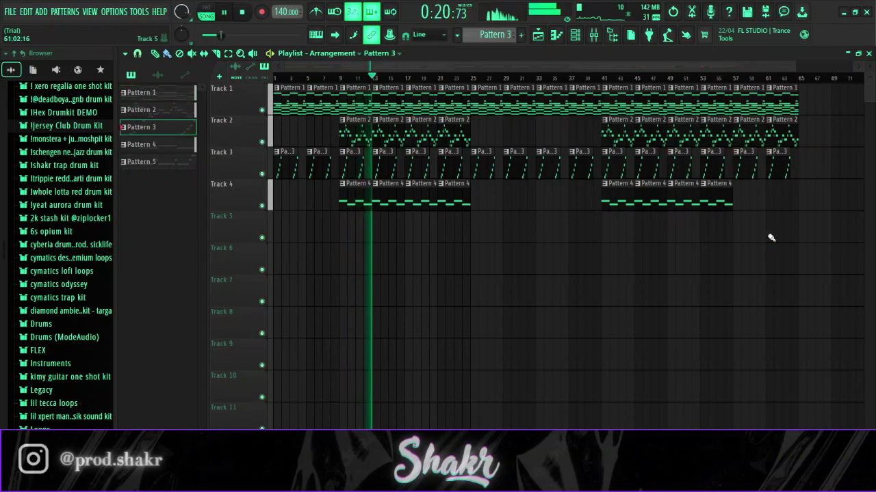
Stop playback and place a Pattern 5 drum clip on Track 5 at bar 9.
{"action": "key", "text": "space"}
{"action": "left_click", "coordinate": [339, 227]}
{"action": "left_click_drag", "start_coordinate": [351, 228], "coordinate": [285, 229]}
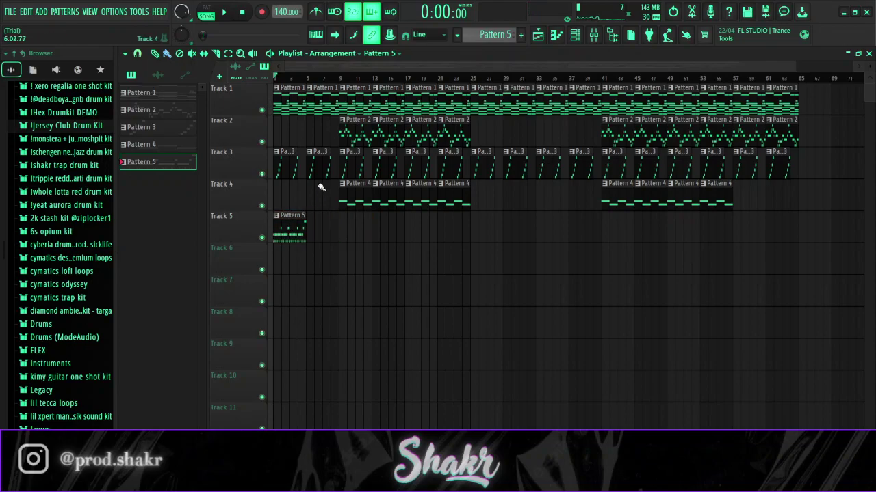
{"action": "scroll", "coordinate": [345, 81], "scroll_direction": "up", "scroll_amount": 3}
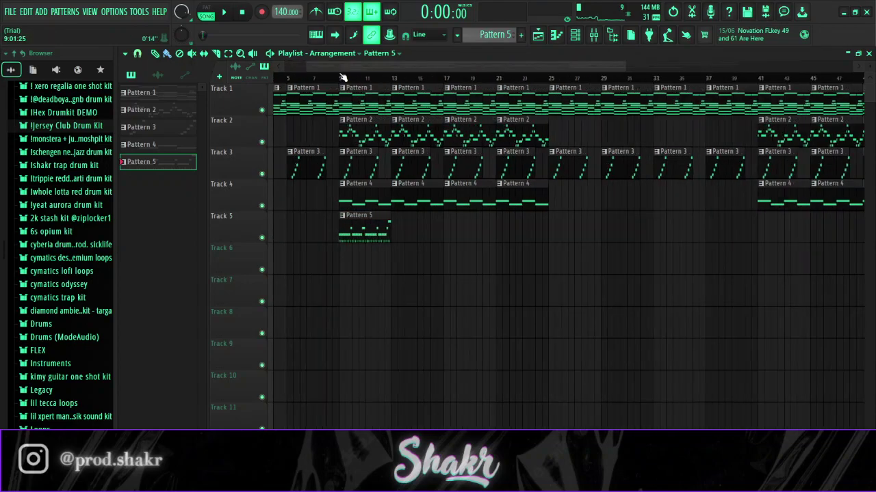
{"action": "scroll", "coordinate": [347, 84], "scroll_direction": "down", "scroll_amount": 3}
Add a Pattern 5 clip at bar 5 on Track 5, trim it to two beats, repeat it once and audition it.
{"action": "left_click_drag", "start_coordinate": [353, 98], "coordinate": [862, 265]}
{"action": "left_click_drag", "start_coordinate": [444, 65], "coordinate": [383, 66]}
{"action": "key", "text": "ctrl+d"}
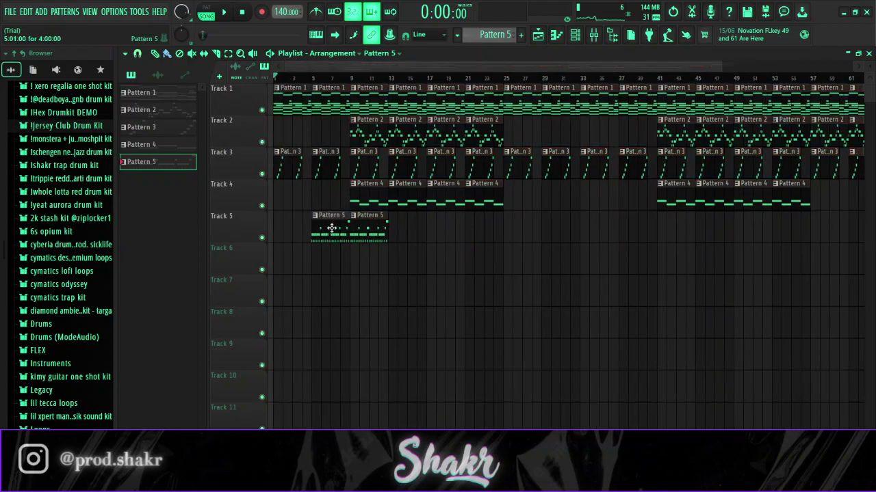
{"action": "scroll", "coordinate": [306, 68], "scroll_direction": "up", "scroll_amount": 3}
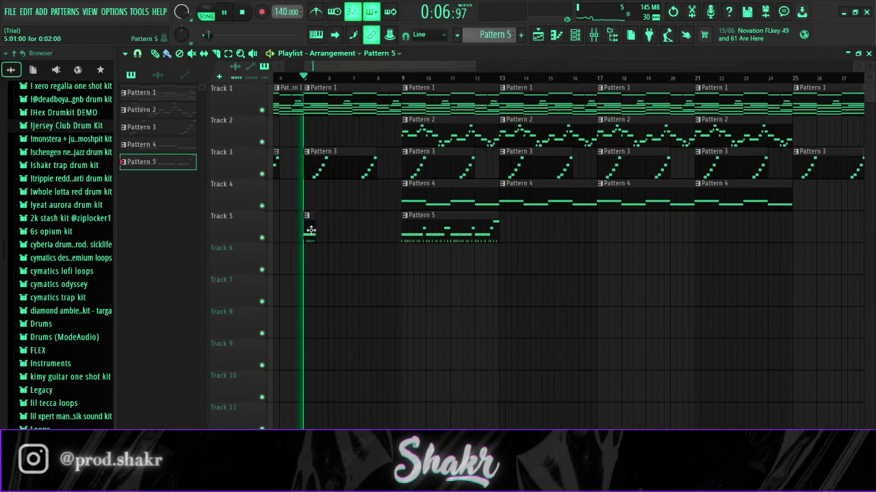
{"action": "left_click", "coordinate": [320, 233]}
{"action": "key", "text": "space"}
{"action": "key", "text": "space"}
{"action": "key", "text": "space"}
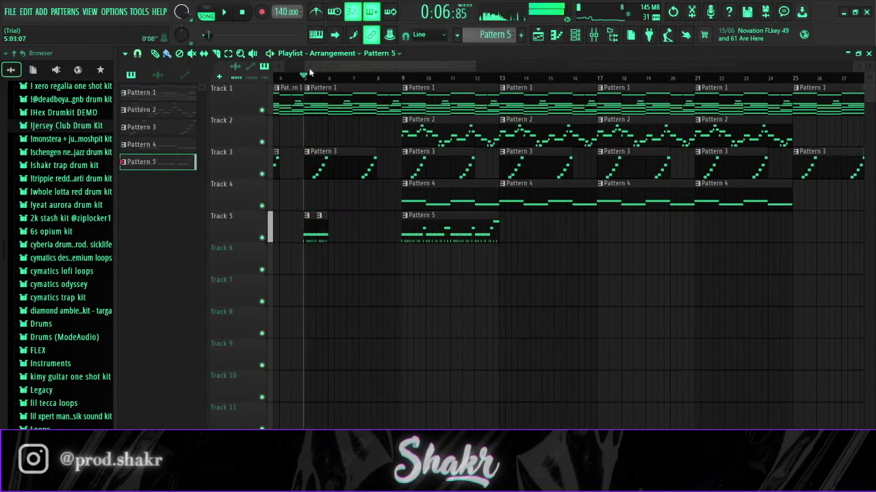
Shorten the two Pattern 5 clips at bar 5 to one beat each, back to back, and play them.
{"action": "scroll", "coordinate": [309, 70], "scroll_direction": "up", "scroll_amount": 3}
{"action": "key", "text": "space"}
{"action": "key", "text": "space"}
{"action": "mouse_move", "coordinate": [328, 238]}
{"action": "left_mouse_down"}
{"action": "mouse_move", "coordinate": [306, 237]}
{"action": "mouse_move", "coordinate": [340, 234]}
{"action": "mouse_move", "coordinate": [329, 234]}
{"action": "left_mouse_up"}
{"action": "key", "text": "space"}
{"action": "key", "text": "space"}
{"action": "key", "text": "space"}
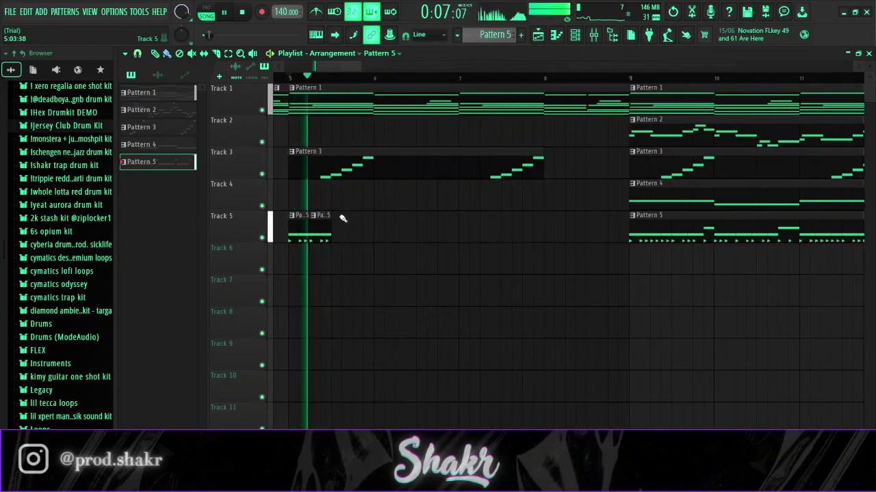
Add a third one-beat Pattern 5 clip and move all three to bar 8 beat 2, directly before the bar 9 clip.
{"action": "scroll", "coordinate": [340, 86], "scroll_direction": "down", "scroll_amount": 3}
{"action": "key", "text": "space"}
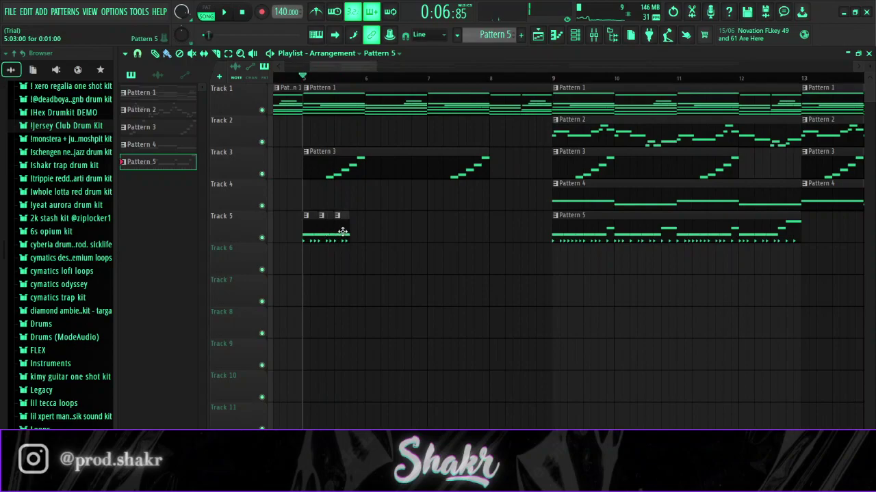
{"action": "key", "text": "space"}
{"action": "left_click_drag", "start_coordinate": [307, 233], "coordinate": [508, 235]}
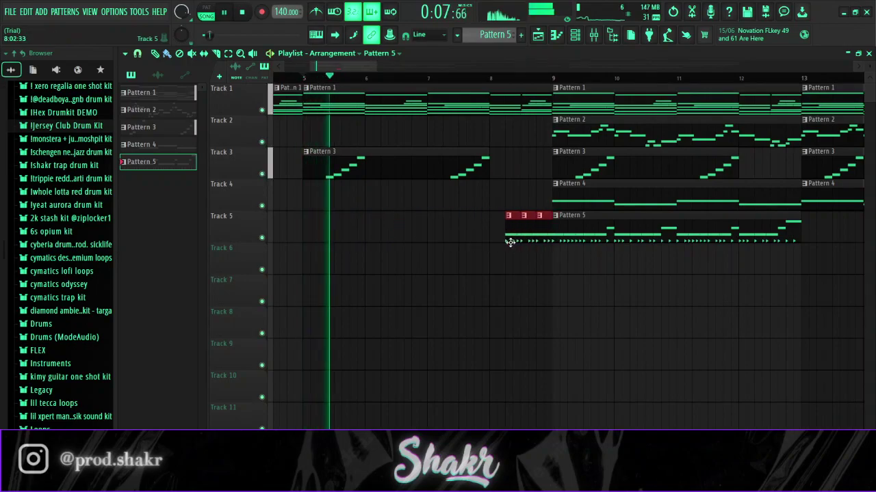
Slice the Pattern 1 clip on Track 1 at bar 8 beat 2, delete the part up to bar 9 and audition it.
{"action": "left_click_drag", "start_coordinate": [507, 122], "coordinate": [507, 86]}
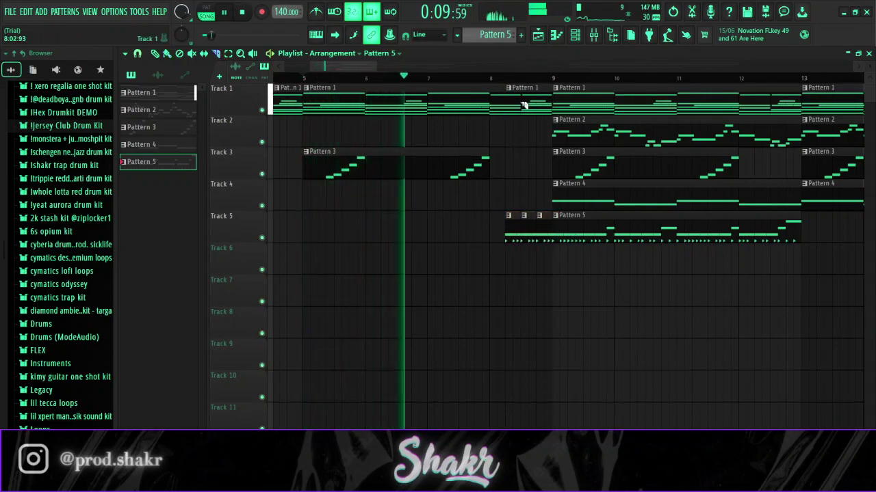
{"action": "key", "text": "p"}
{"action": "right_click", "coordinate": [524, 105]}
{"action": "scroll", "coordinate": [510, 77], "scroll_direction": "down", "scroll_amount": 1}
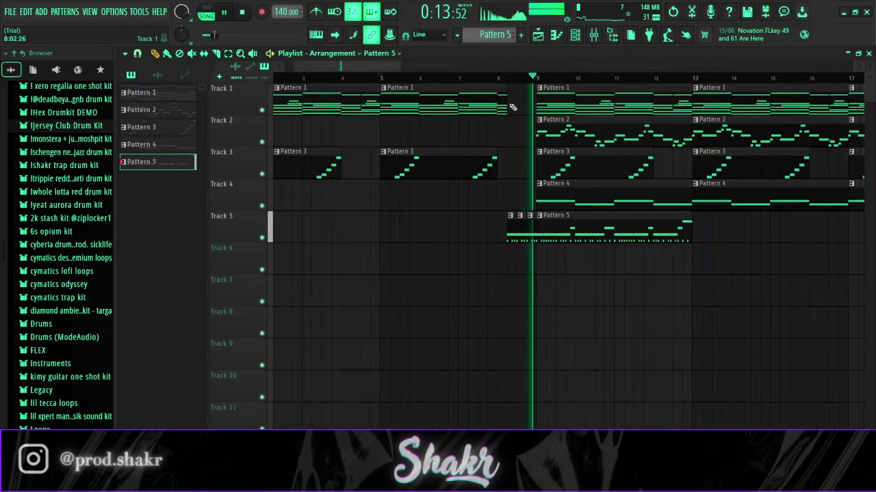
{"action": "key", "text": "space"}
Play the arrangement from bar 5 and check how the Pattern 5 lead-in runs into bar 9.
{"action": "scroll", "coordinate": [488, 98], "scroll_direction": "down", "scroll_amount": 2}
{"action": "key", "text": "F6"}
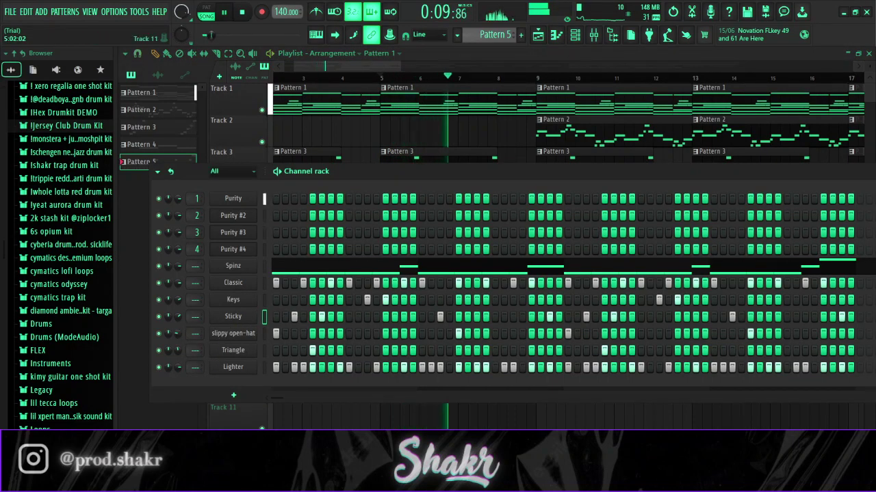
{"action": "key", "text": "F6"}
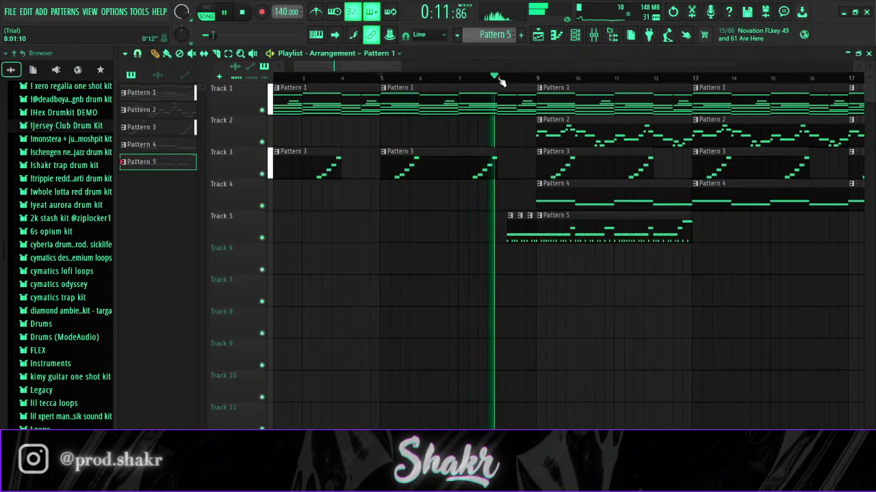
{"action": "scroll", "coordinate": [513, 81], "scroll_direction": "down", "scroll_amount": 3}
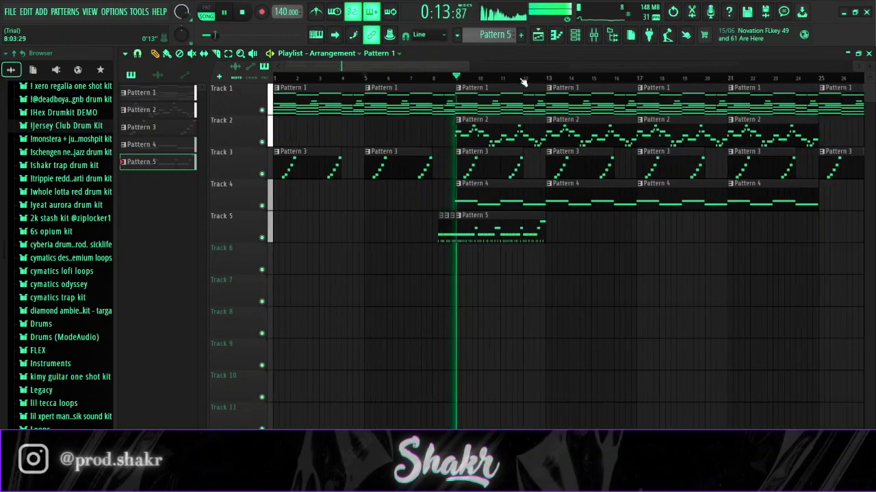
{"action": "scroll", "coordinate": [523, 82], "scroll_direction": "up", "scroll_amount": 3}
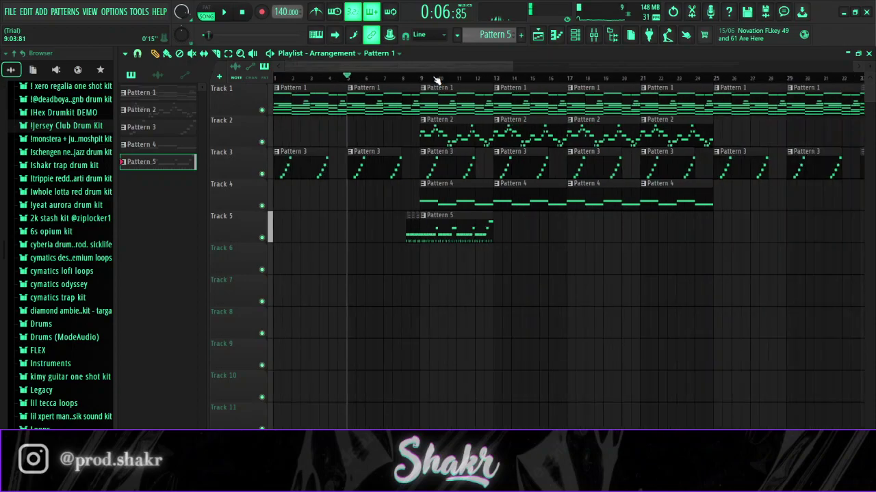
{"action": "scroll", "coordinate": [437, 80], "scroll_direction": "down", "scroll_amount": 1}
Shorten the three Pattern 5 lead-in clips on Track 5 to half a beat, add a fourth at bar 8, and audition them.
{"action": "scroll", "coordinate": [395, 82], "scroll_direction": "up", "scroll_amount": 4}
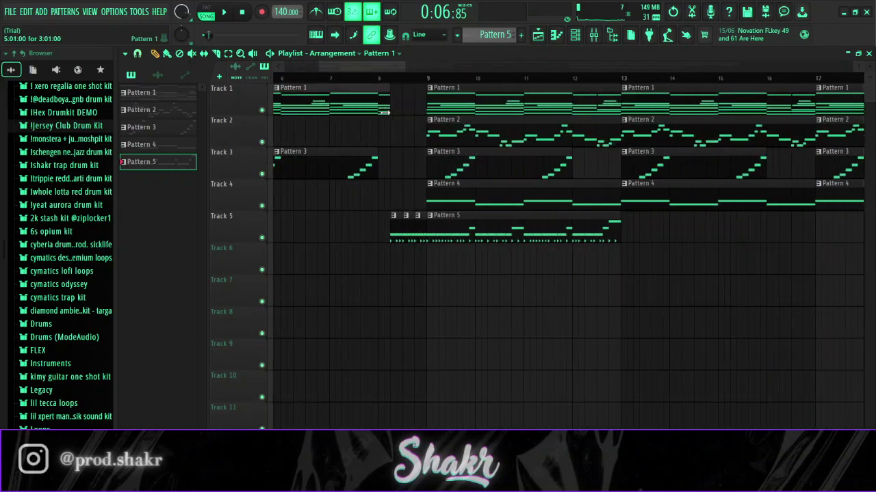
{"action": "scroll", "coordinate": [399, 81], "scroll_direction": "up", "scroll_amount": 4}
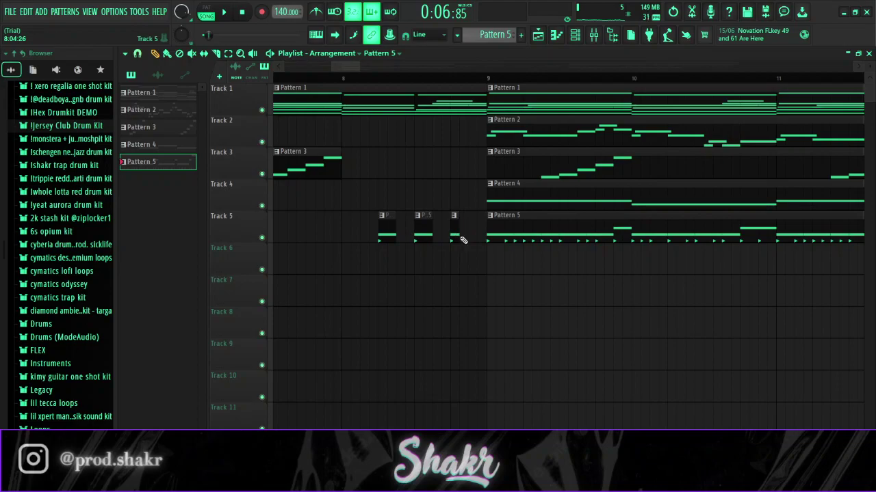
{"action": "left_click", "coordinate": [345, 83]}
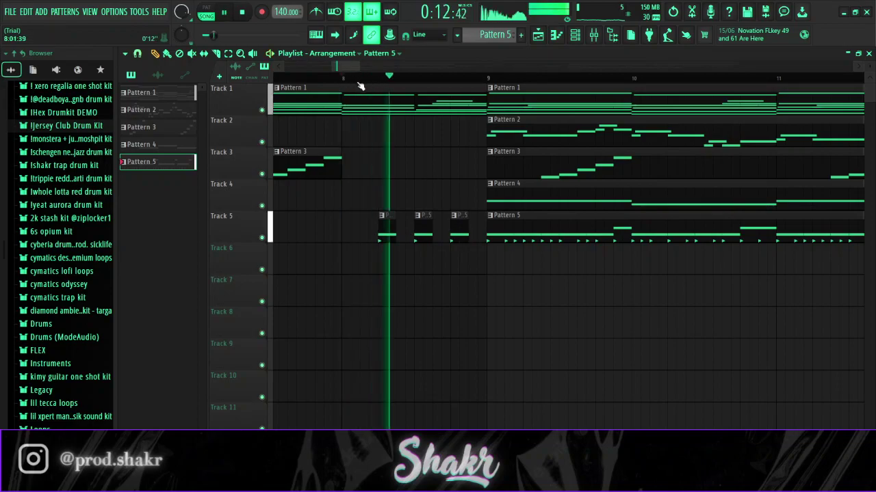
{"action": "key", "text": "space"}
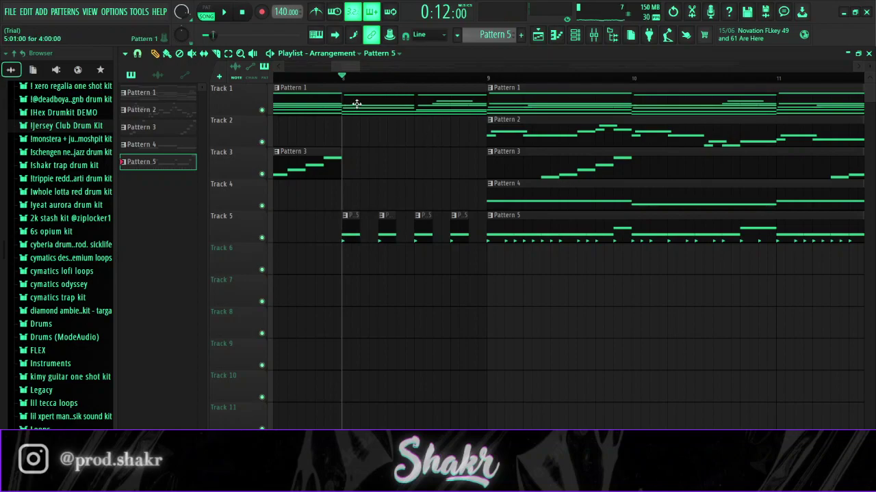
Split the Pattern 1 clip that starts at bar 8 at bar 9 and move its excess two-bar piece onto Track 2.
{"action": "scroll", "coordinate": [365, 82], "scroll_direction": "down", "scroll_amount": 8}
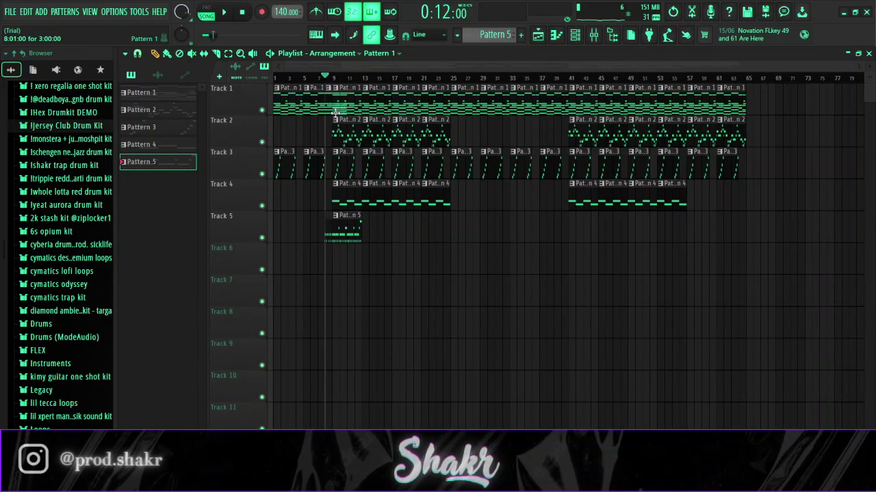
{"action": "scroll", "coordinate": [336, 83], "scroll_direction": "up", "scroll_amount": 8}
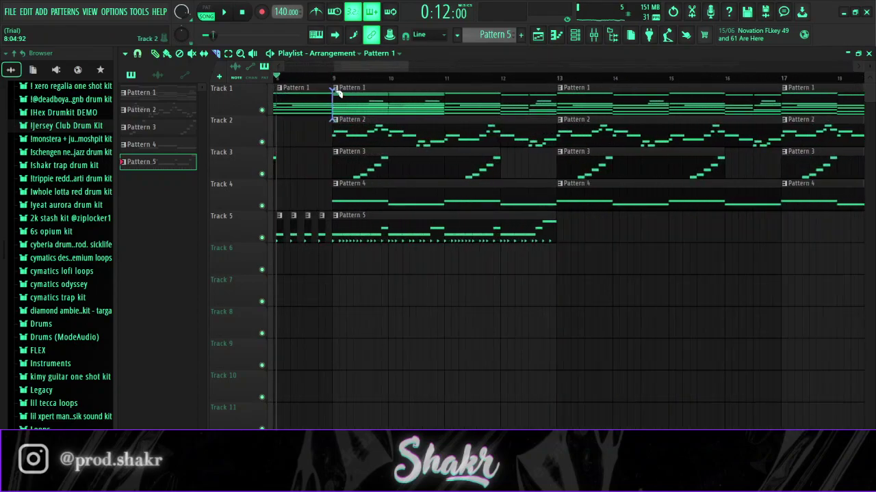
{"action": "left_click_drag", "start_coordinate": [370, 105], "coordinate": [367, 145]}
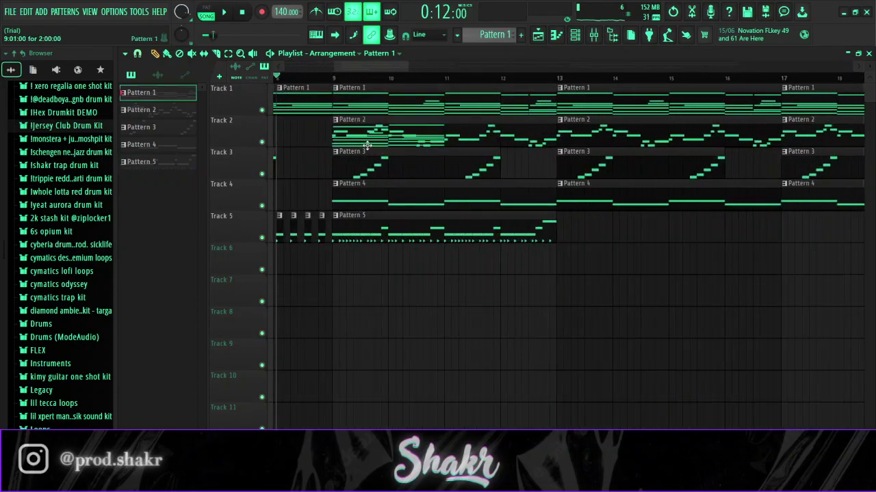
Delete the two-bar Pattern 1 piece on Track 2 and copy a Pattern 2 clip to bar 9 there.
{"action": "left_click_drag", "start_coordinate": [370, 108], "coordinate": [370, 133]}
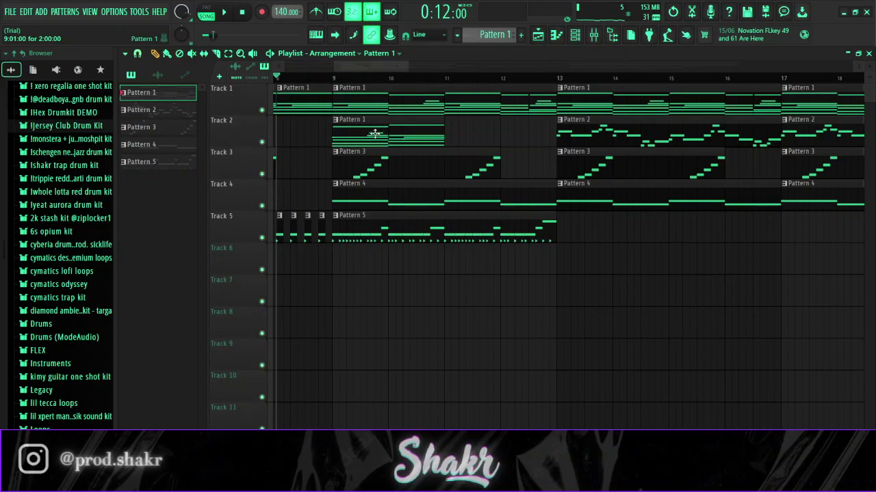
{"action": "right_click", "coordinate": [383, 134]}
{"action": "left_click_drag", "start_coordinate": [613, 132], "coordinate": [388, 127], "text": "shift"}
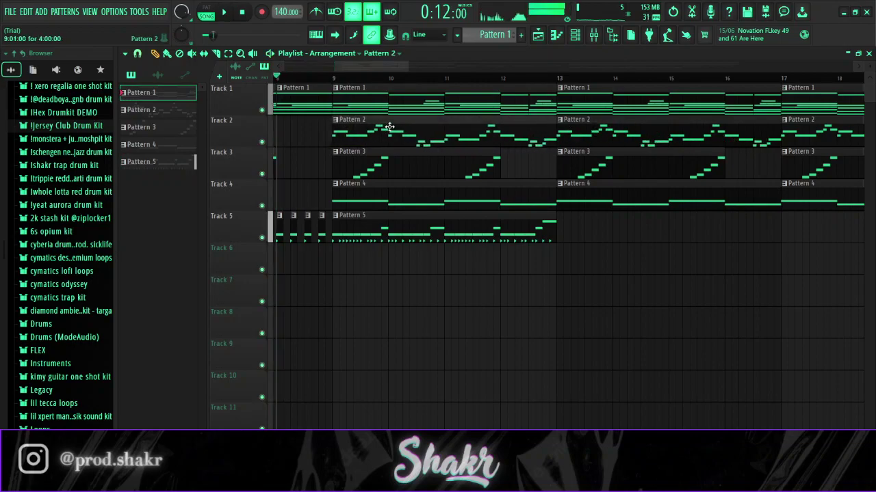
Adjust the Pattern 1 clip in bar 8 on Track 1 and play the transition into bar 9.
{"action": "scroll", "coordinate": [308, 71], "scroll_direction": "up", "scroll_amount": 4}
{"action": "left_click_drag", "start_coordinate": [344, 68], "coordinate": [335, 67]}
{"action": "left_click_drag", "start_coordinate": [554, 108], "coordinate": [535, 105]}
{"action": "key", "text": "space"}
{"action": "scroll", "coordinate": [538, 80], "scroll_direction": "down", "scroll_amount": 2}
{"action": "scroll", "coordinate": [537, 82], "scroll_direction": "down", "scroll_amount": 4}
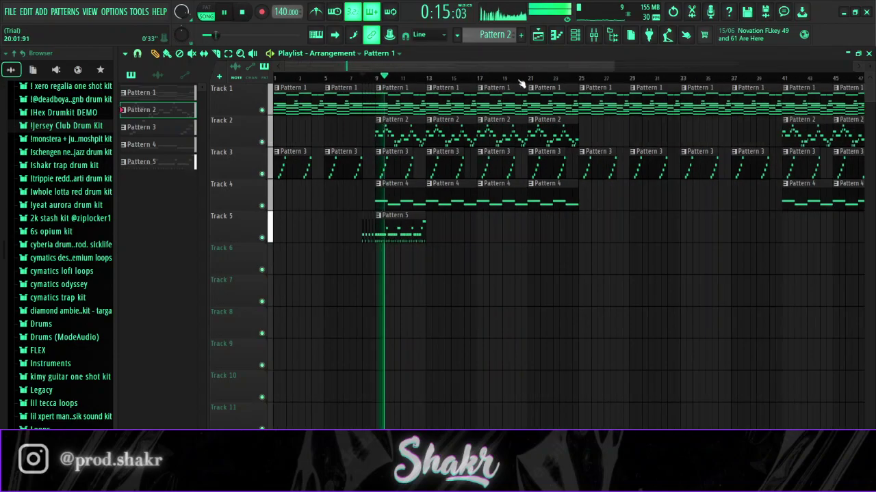
Select the four Purity mixer tracks and raise their volumes together slightly during playback.
{"action": "left_click", "coordinate": [594, 34]}
{"action": "left_click", "coordinate": [194, 177]}
{"action": "left_click_drag", "start_coordinate": [193, 177], "coordinate": [277, 182]}
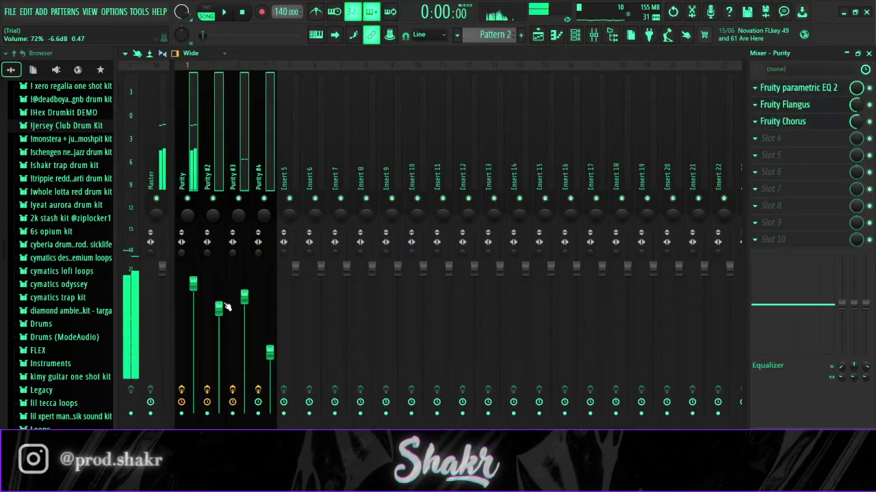
{"action": "key", "text": "space"}
{"action": "left_click_drag", "start_coordinate": [226, 306], "coordinate": [226, 299]}
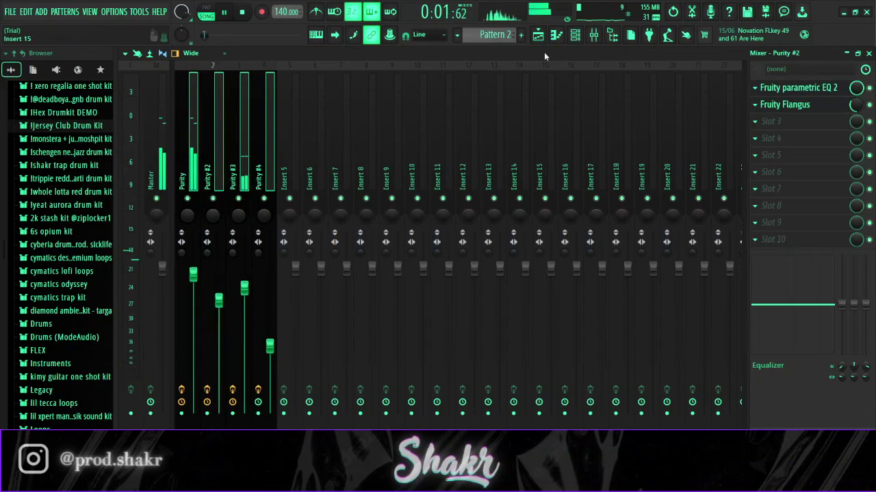
Route the Spinz, Classic, Keys, Sticky, slippy open-hat, Triangle and Lighter channels to mixer tracks 5 to 11, and return to the playlist.
{"action": "left_click", "coordinate": [574, 35]}
{"action": "left_click_drag", "start_coordinate": [295, 139], "coordinate": [598, 158]}
{"action": "key", "text": "ctrl+l"}
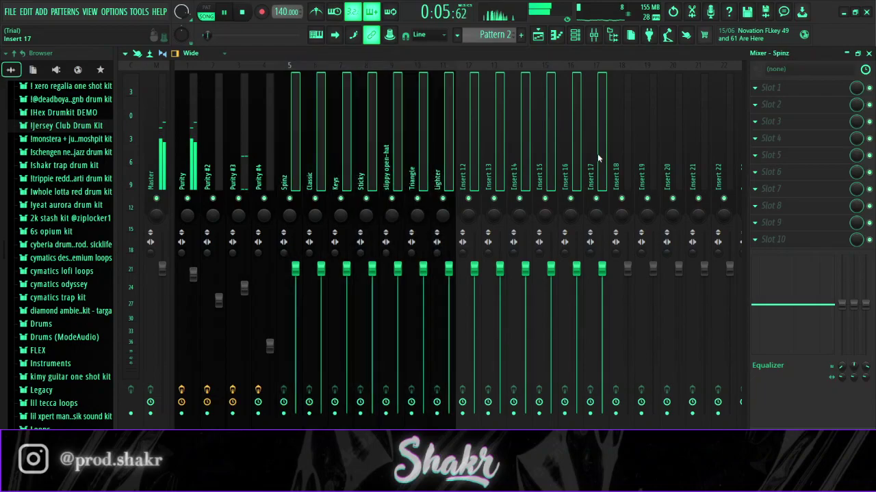
{"action": "left_click", "coordinate": [869, 53]}
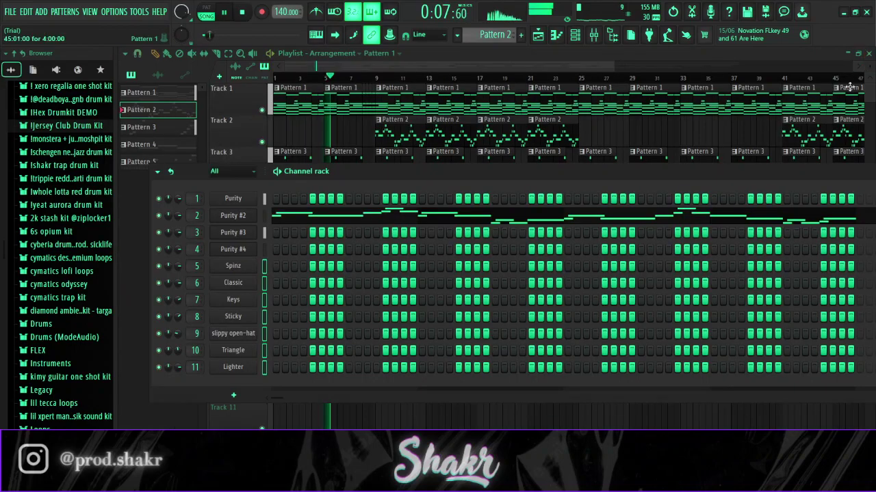
{"action": "left_click", "coordinate": [658, 146]}
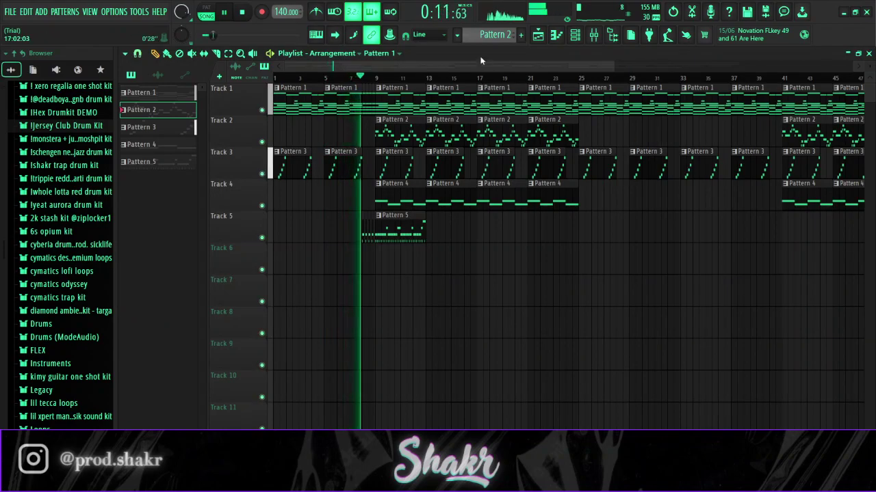
Copy the Pattern 5 drum clip on Track 5 to bars 13, 17 and 21.
{"action": "left_click", "coordinate": [338, 39]}
{"action": "scroll", "coordinate": [363, 79], "scroll_direction": "up", "scroll_amount": 5}
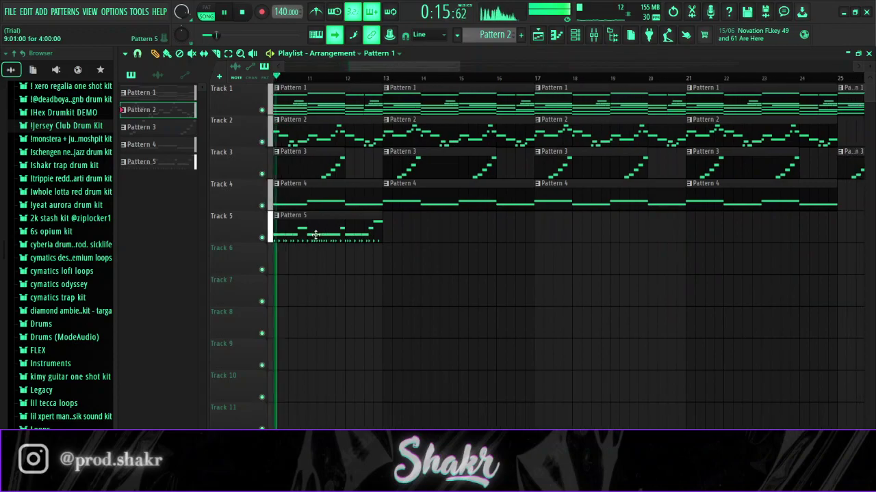
{"action": "left_click", "coordinate": [340, 235]}
{"action": "left_click_drag", "start_coordinate": [340, 234], "coordinate": [473, 235]}
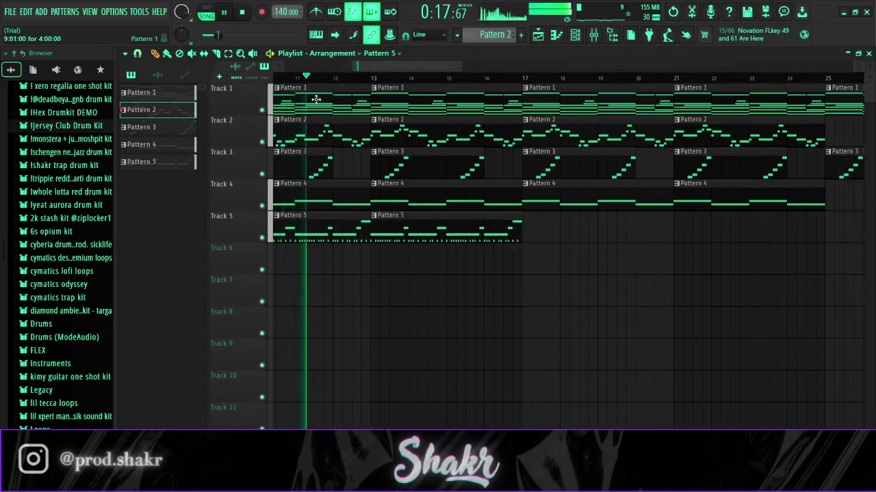
{"action": "left_click", "coordinate": [337, 37]}
{"action": "left_click_drag", "start_coordinate": [403, 229], "coordinate": [553, 230]}
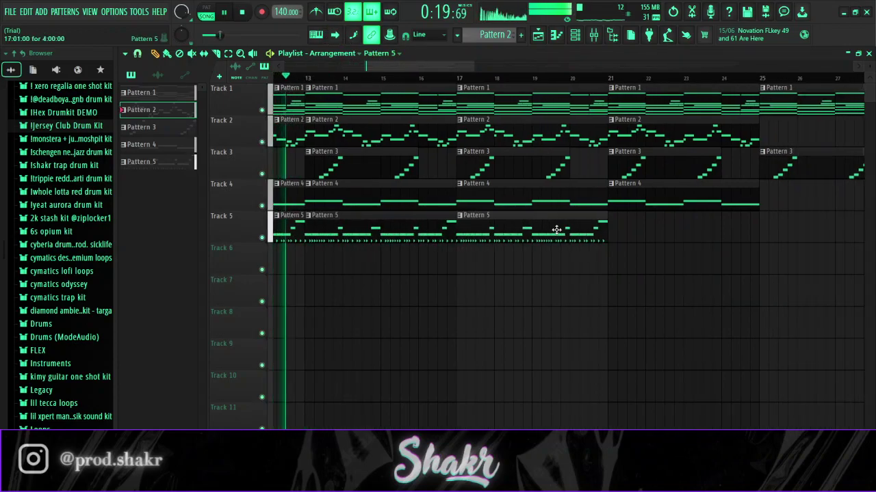
{"action": "scroll", "coordinate": [468, 81], "scroll_direction": "down", "scroll_amount": 4}
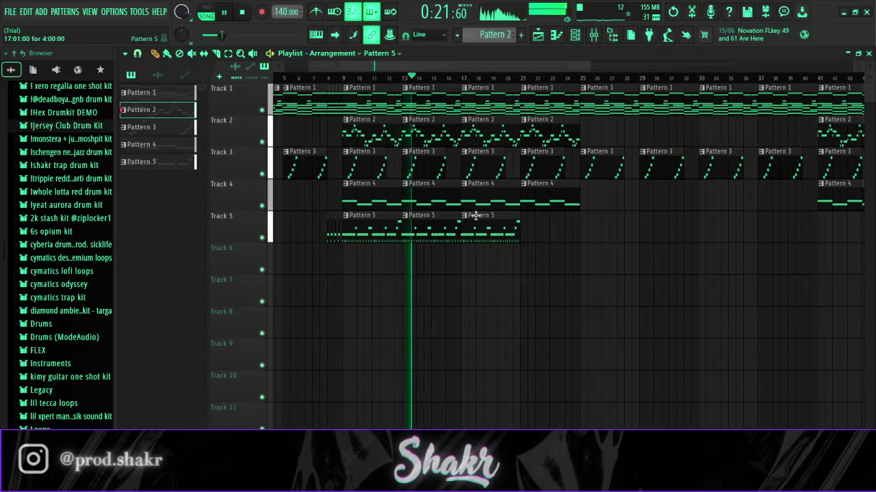
{"action": "left_click_drag", "start_coordinate": [492, 234], "coordinate": [552, 232]}
Duplicate the four Pattern 5 clips from bars 9 to 24 on Track 5 to fill bars 25 through 56.
{"action": "scroll", "coordinate": [474, 81], "scroll_direction": "down", "scroll_amount": 3}
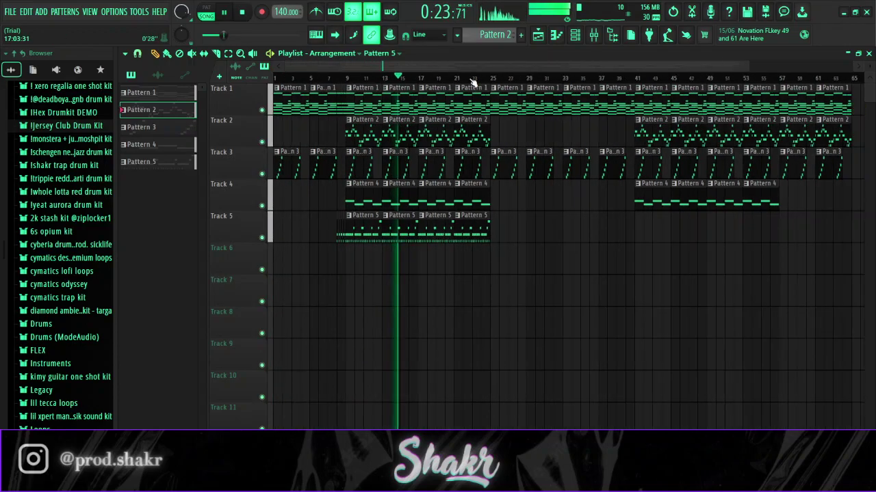
{"action": "left_click_drag", "start_coordinate": [446, 273], "coordinate": [348, 225]}
{"action": "left_click_drag", "start_coordinate": [367, 226], "coordinate": [602, 226]}
{"action": "left_click", "coordinate": [568, 180]}
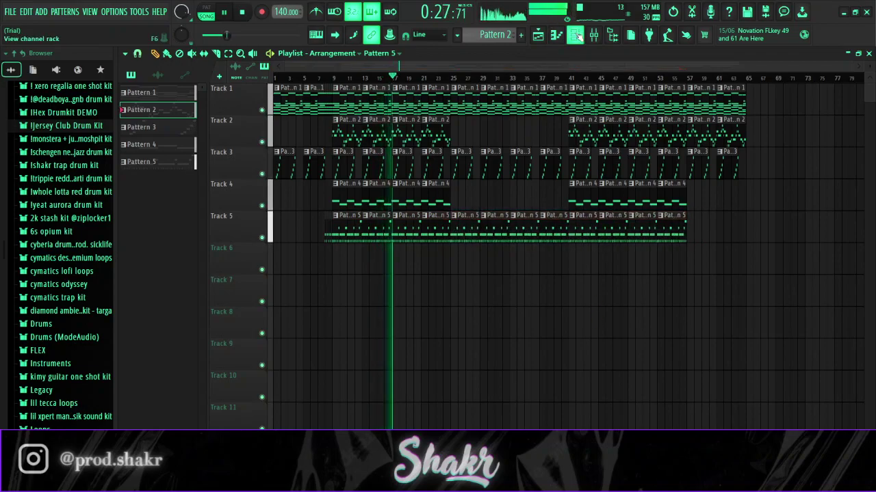
{"action": "key", "text": "F6"}
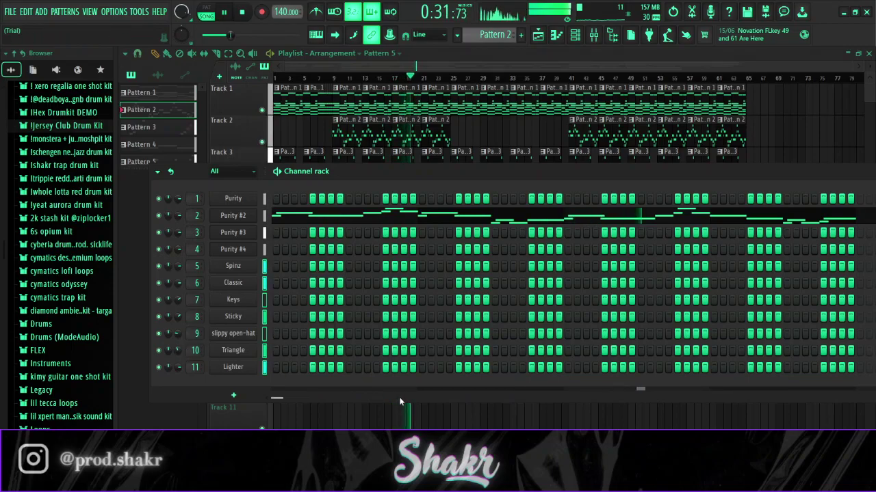
{"action": "key", "text": "F6"}
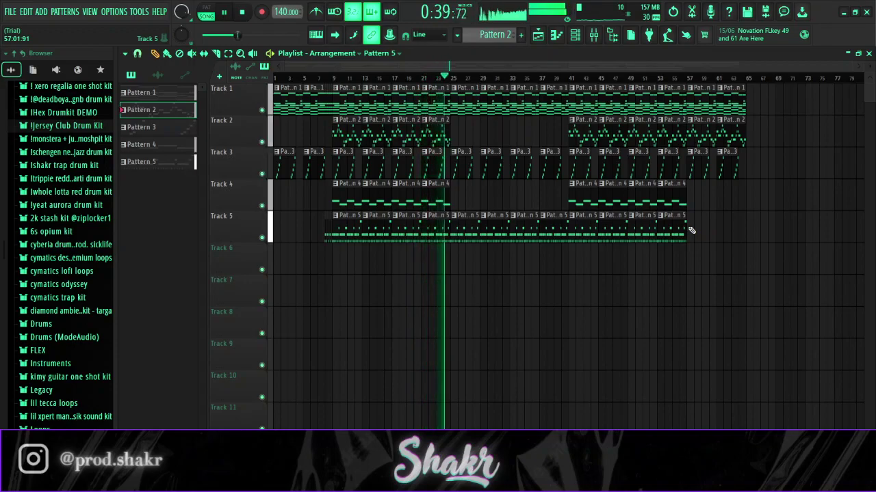
Delete the Pattern 5 clips at bars 33 and 37 on Track 5, and copy Pattern 4 clips to those bars on Track 4.
{"action": "right_click", "coordinate": [549, 226]}
{"action": "right_click", "coordinate": [538, 236]}
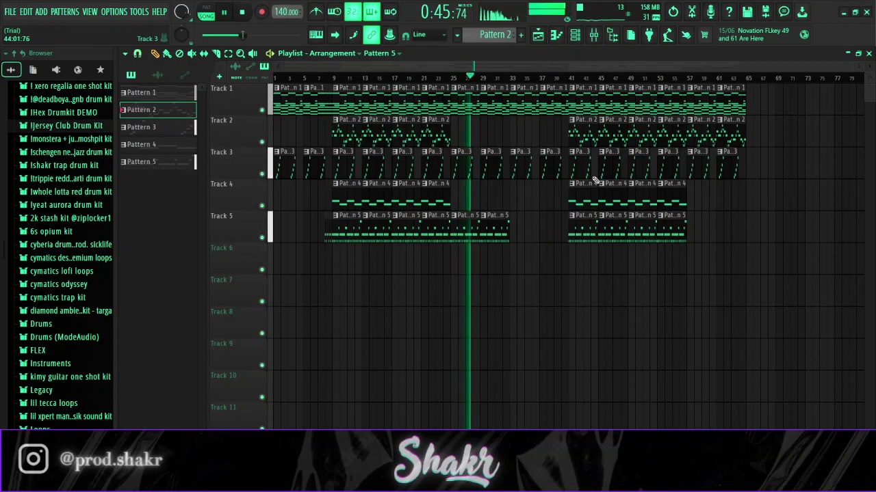
{"action": "left_click_drag", "start_coordinate": [587, 203], "coordinate": [539, 205]}
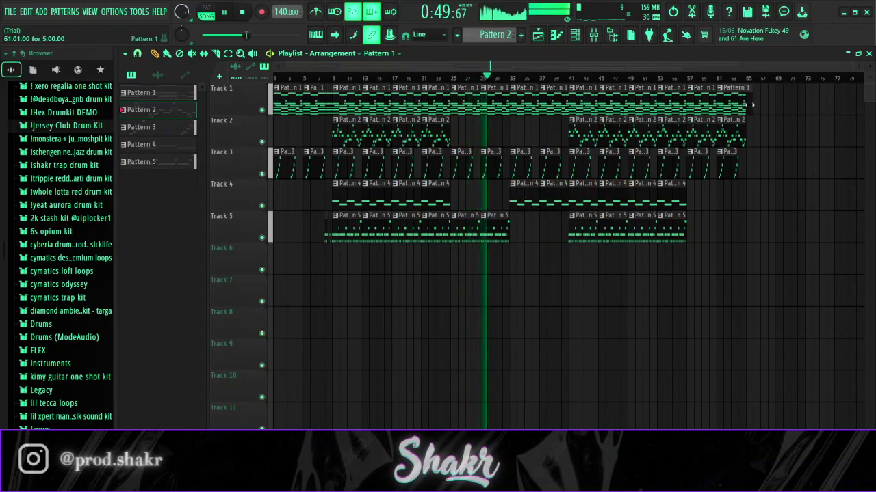
Extend the last Pattern 1 and Pattern 2 clips, starting at bar 61, to five bars each.
{"action": "scroll", "coordinate": [751, 82], "scroll_direction": "up", "scroll_amount": 3}
{"action": "scroll", "coordinate": [751, 82], "scroll_direction": "up", "scroll_amount": 2}
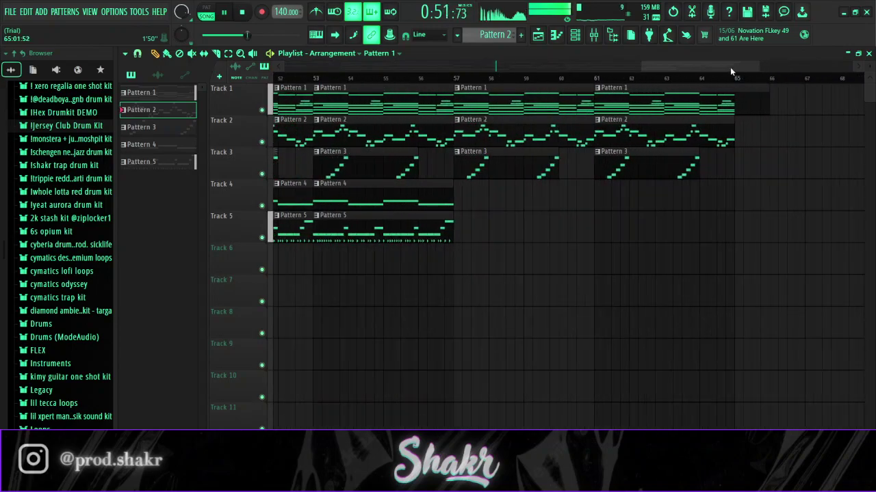
{"action": "scroll", "coordinate": [730, 65], "scroll_direction": "up", "scroll_amount": 1}
{"action": "left_click_drag", "start_coordinate": [731, 145], "coordinate": [767, 155]}
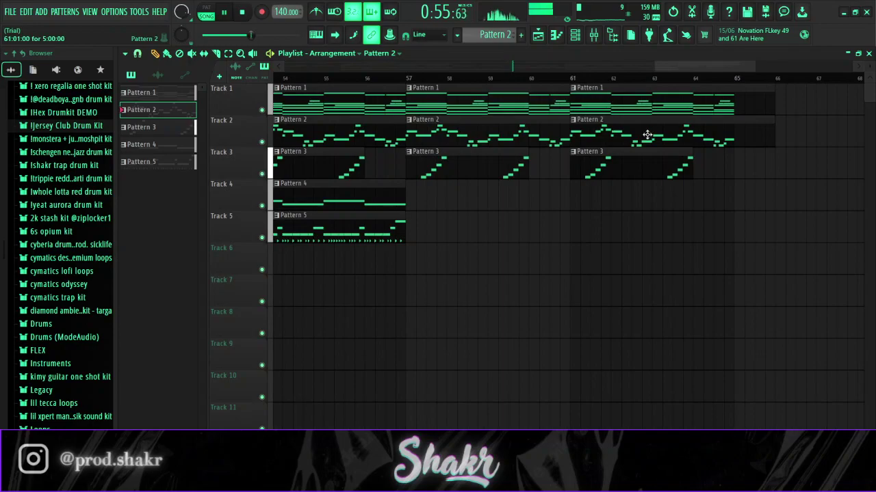
{"action": "scroll", "coordinate": [638, 87], "scroll_direction": "down", "scroll_amount": 5}
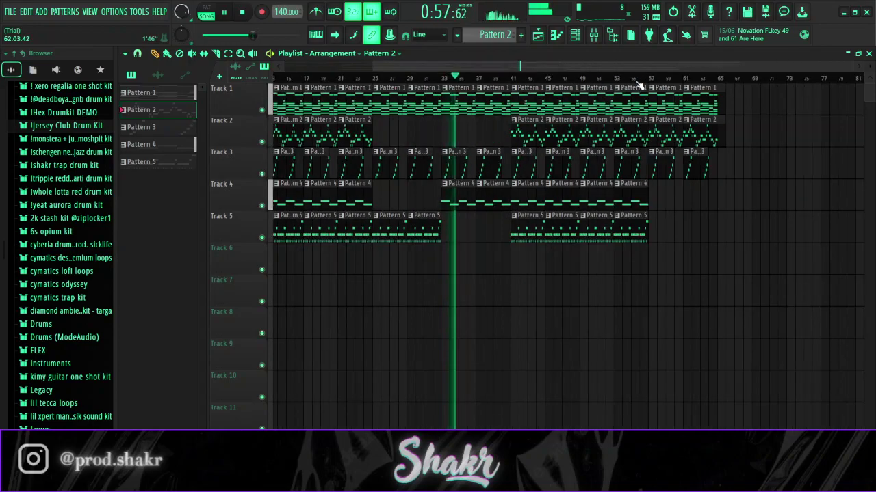